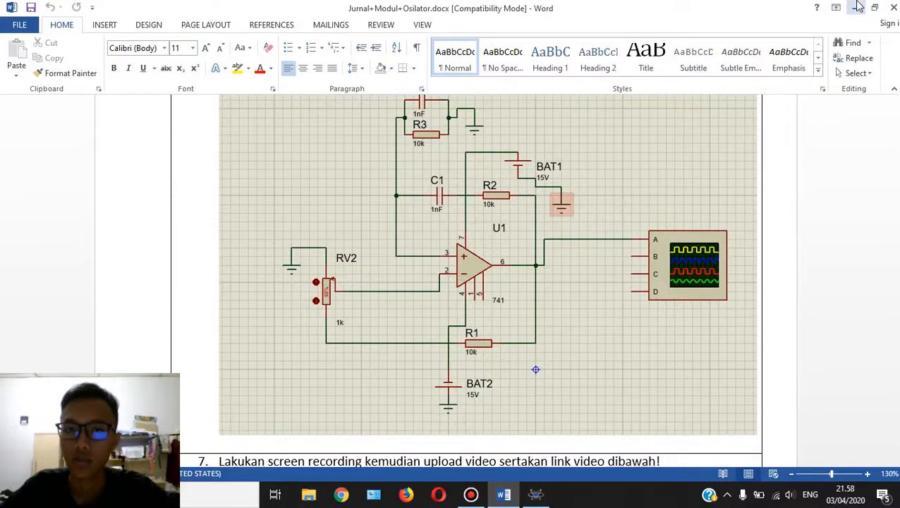
Step: Review the oscillator answers and the reference circuit in the Word document, and switch to Proteus
click(857, 6)
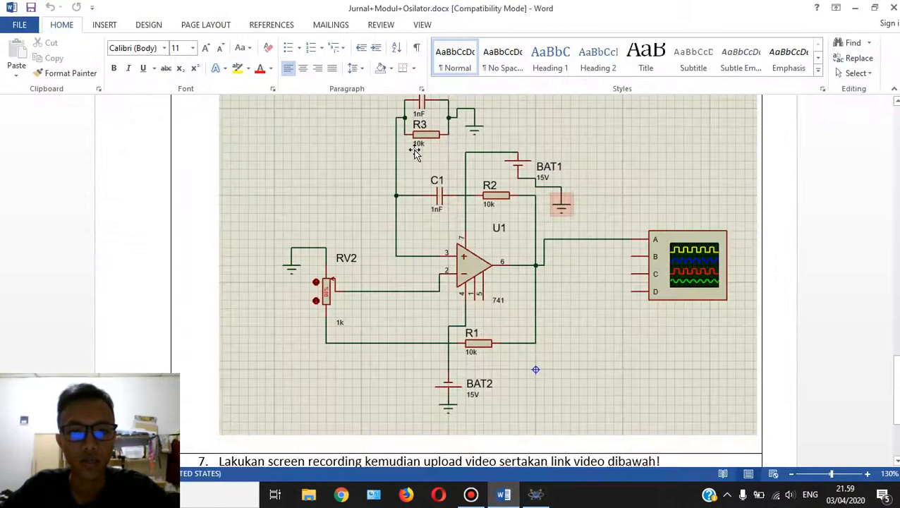
scroll(379, 217, up, 20)
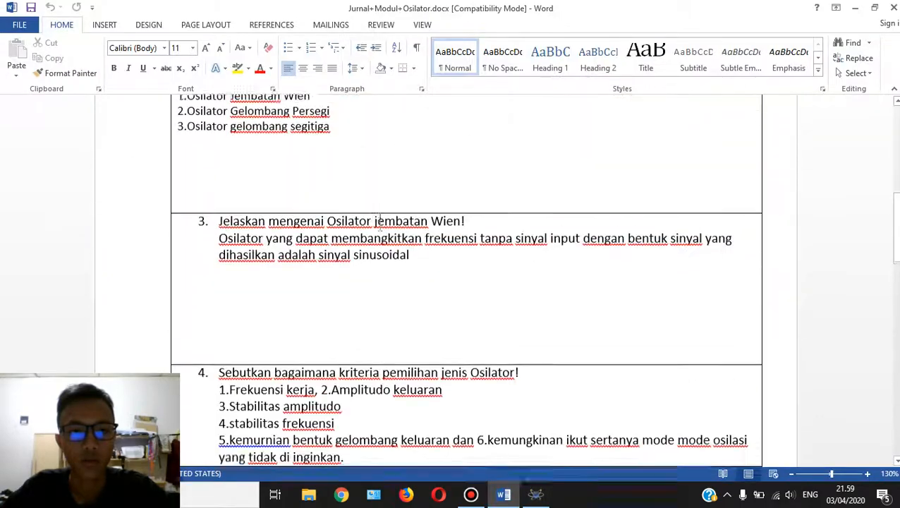
scroll(379, 217, up, 3)
scroll(379, 217, down, 20)
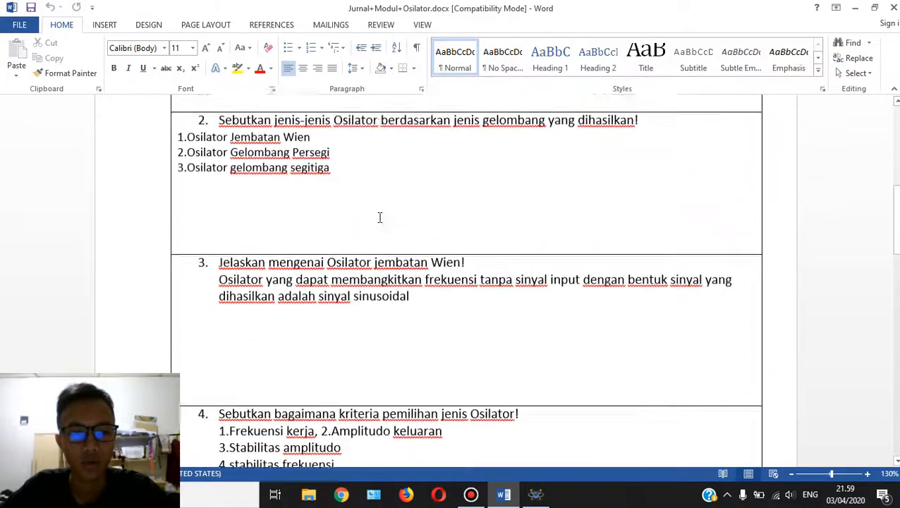
scroll(767, 178, up, 2)
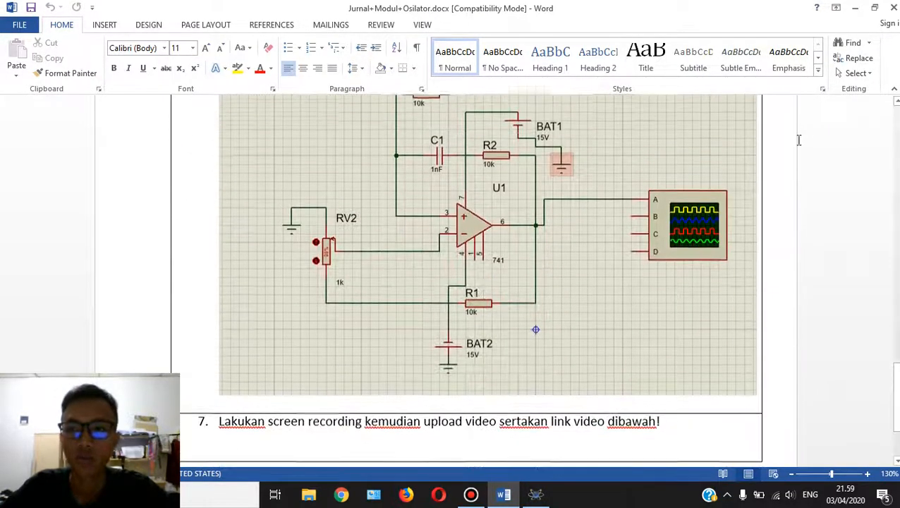
mouse_move(535, 495)
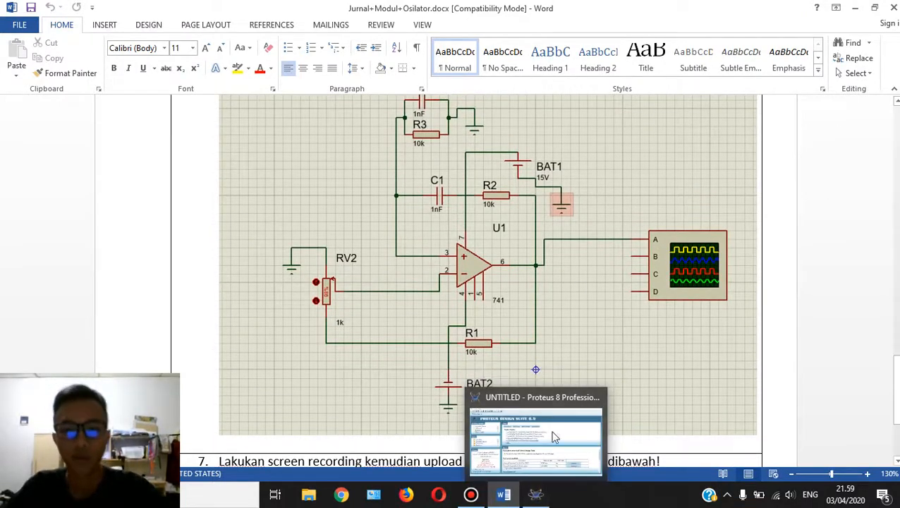
click(530, 498)
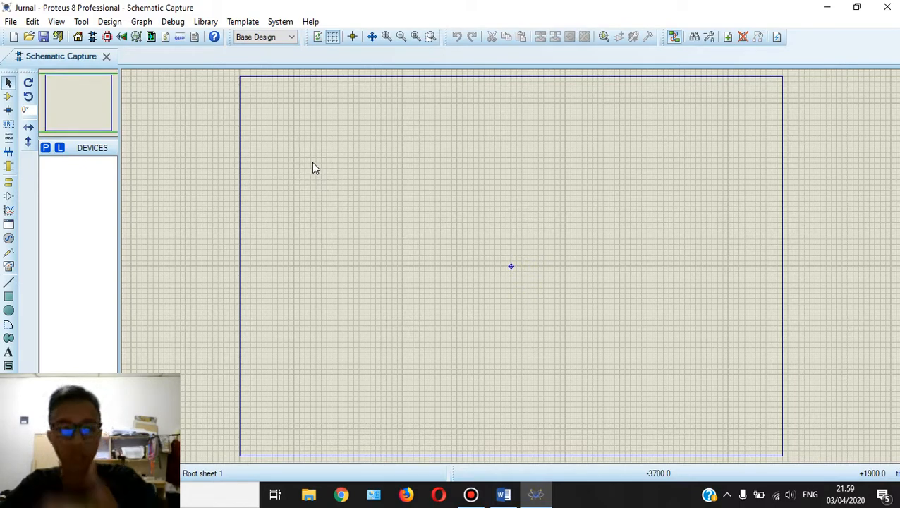
Step: Find the 741 operational amplifier in the device library and place it near the middle of the sheet
click(44, 147)
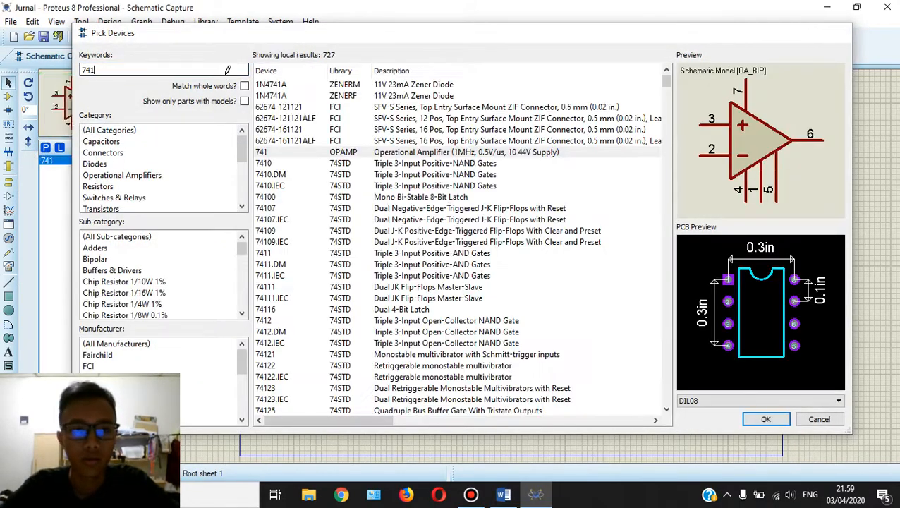
key(Return)
click(464, 240)
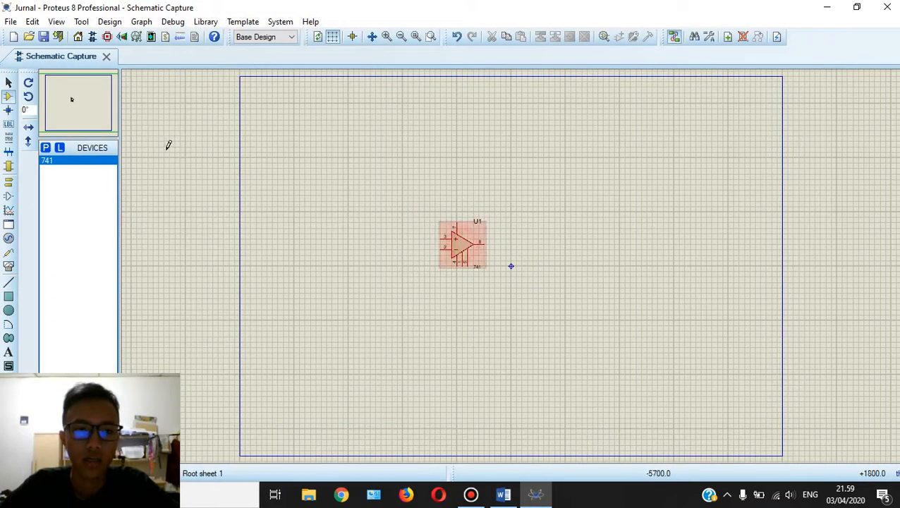
Step: Search the device library for "resis", filter to Generic, and pick the RES device
click(44, 148)
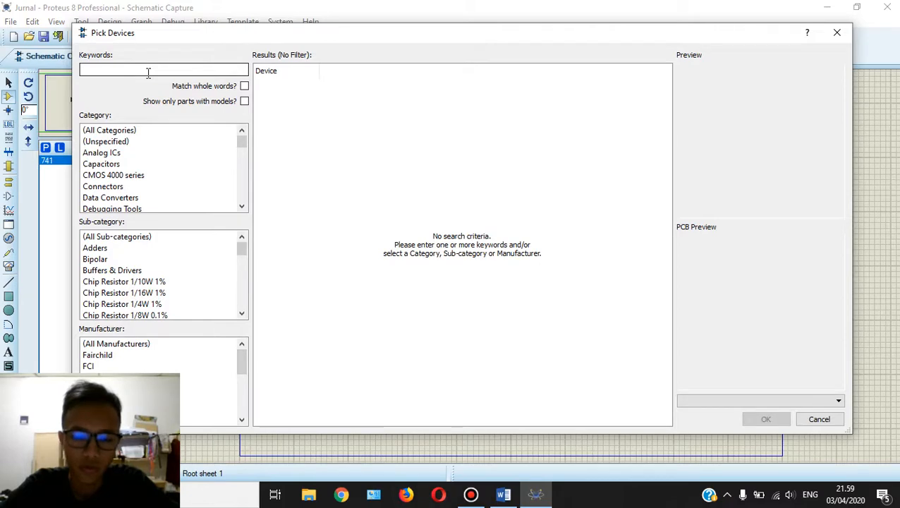
text(res)
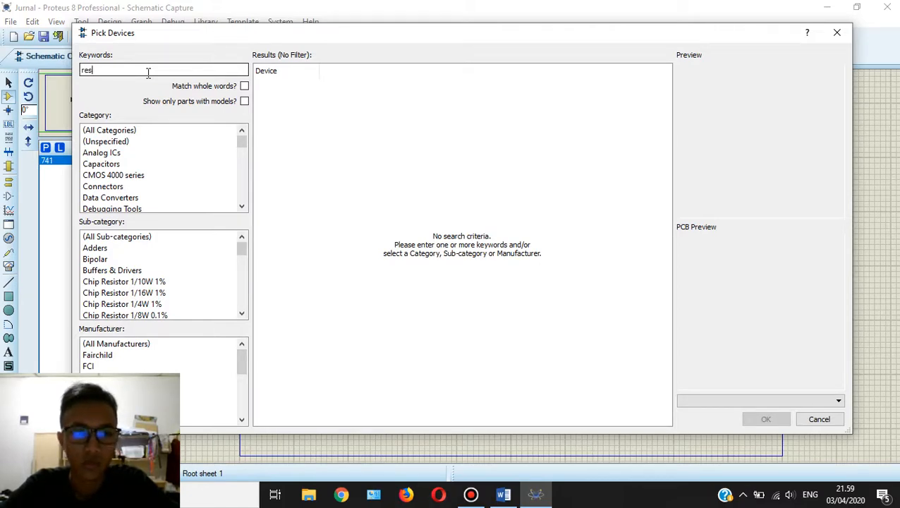
click(194, 270)
scroll(195, 272, down, 7)
click(193, 304)
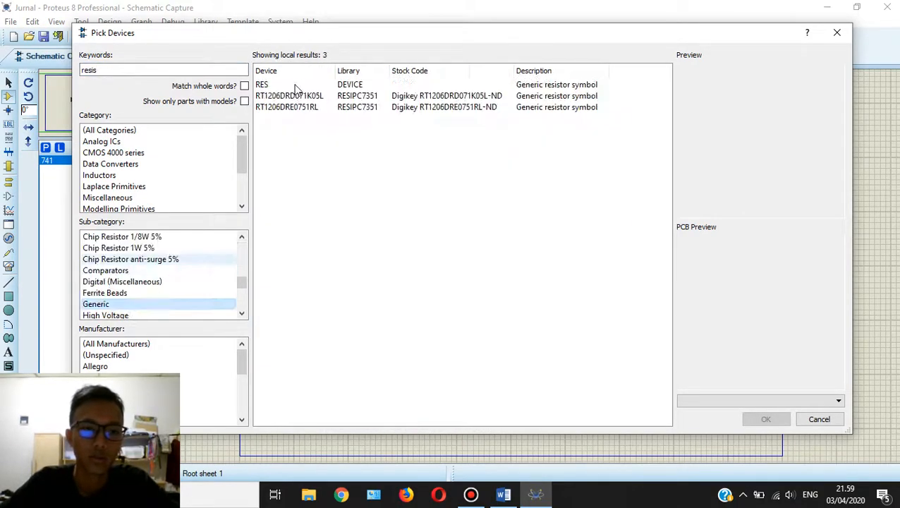
click(301, 85)
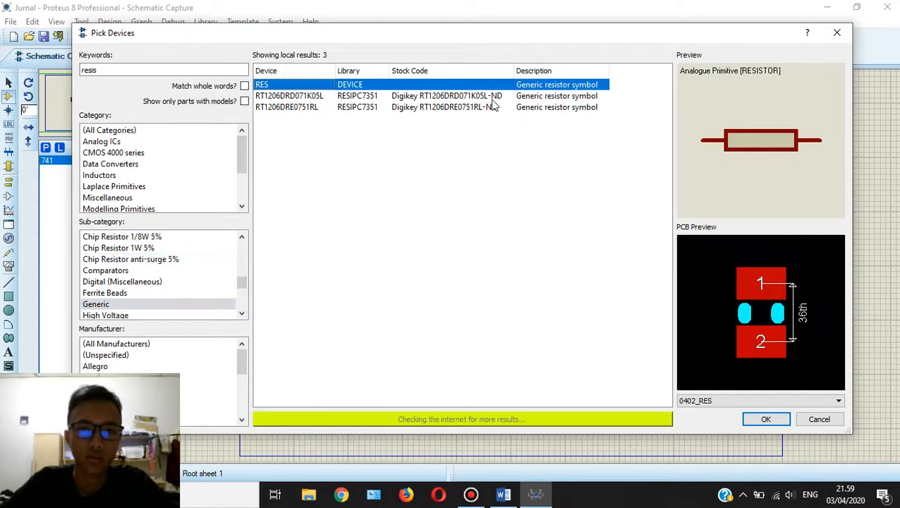
click(749, 418)
Step: Place three resistors around the op-amp: one below it, one above it and one further to the upper left
scroll(454, 305, up, 2)
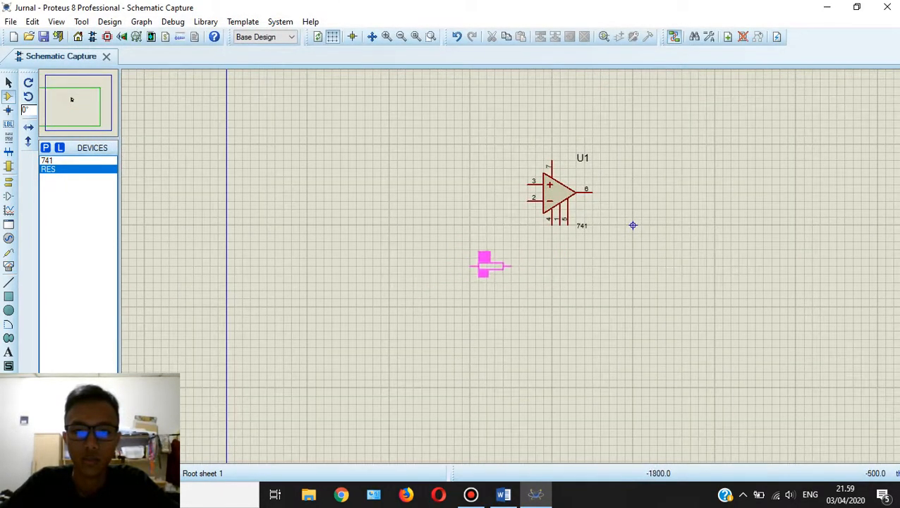
click(506, 274)
click(547, 95)
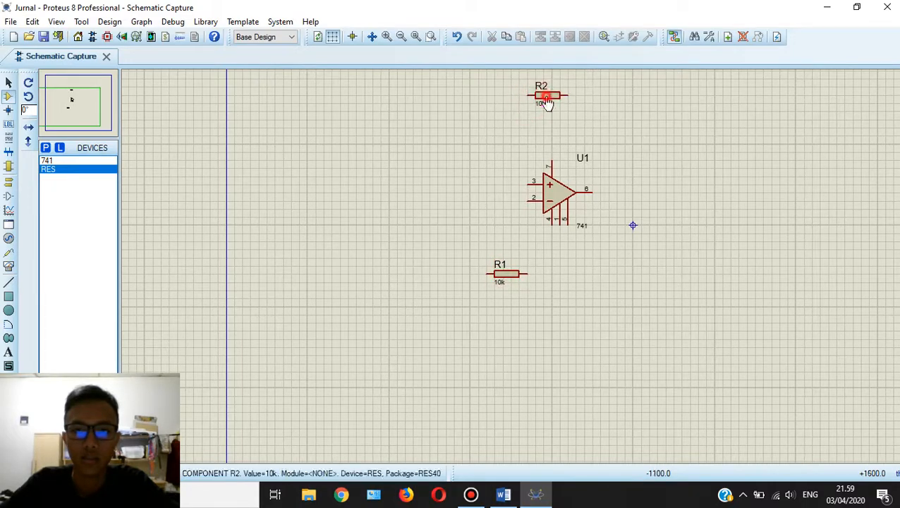
click(442, 86)
middle_click(586, 145)
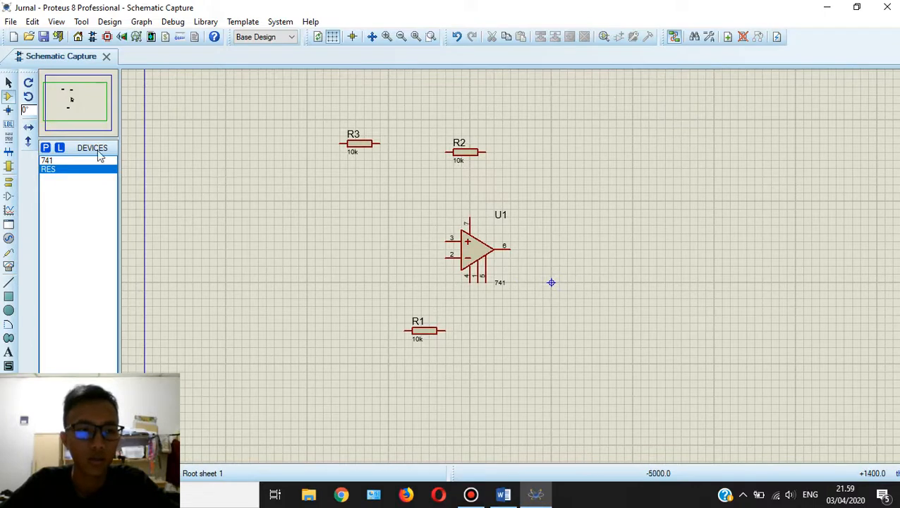
Step: Search the device library for "capa", filter to Generic, and pick the non-electrolytic CAP device
click(45, 147)
click(200, 70)
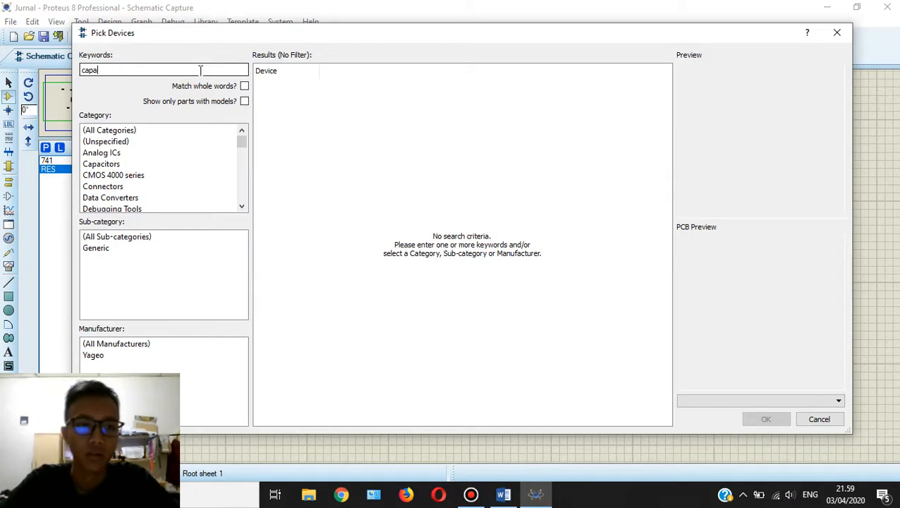
click(202, 271)
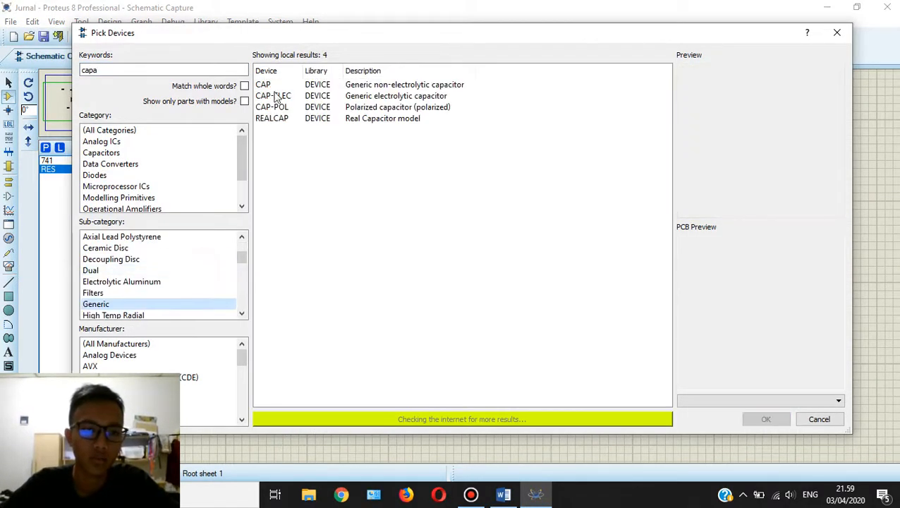
click(271, 84)
click(765, 418)
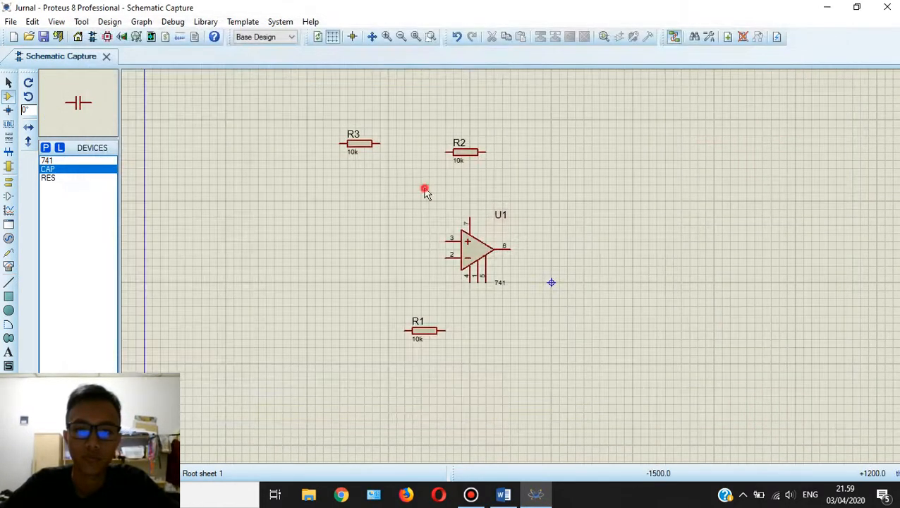
Step: Place one capacitor above R3 and a second one between R3 and the op-amp
click(378, 108)
click(379, 105)
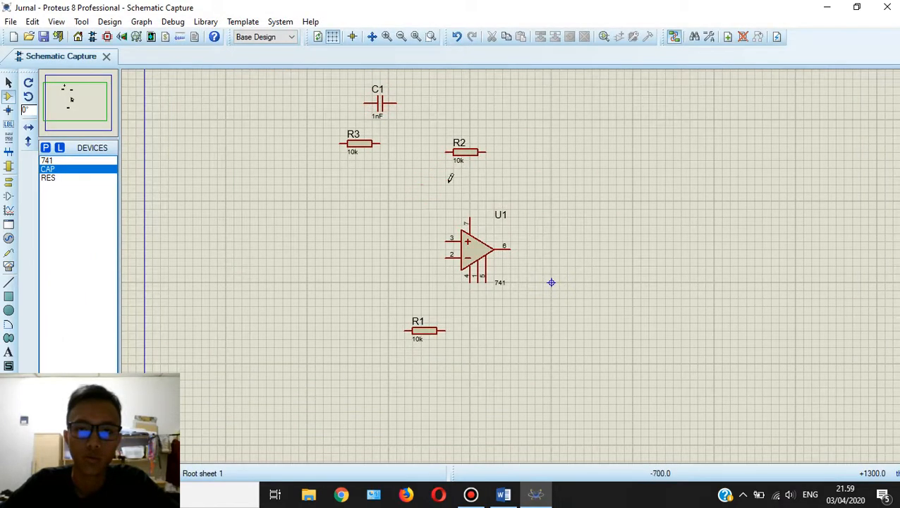
click(450, 178)
click(411, 177)
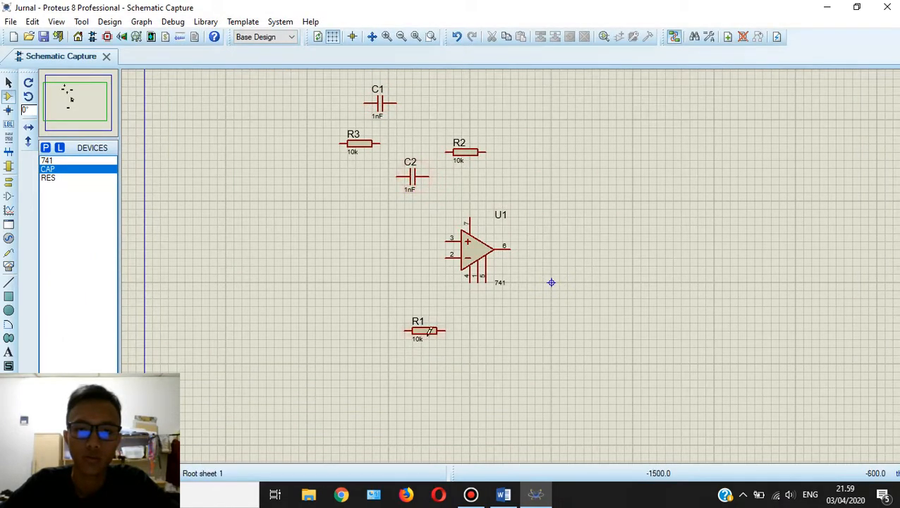
Step: Pick the POT device from the library and place one potentiometer to the left of the op-amp
click(45, 148)
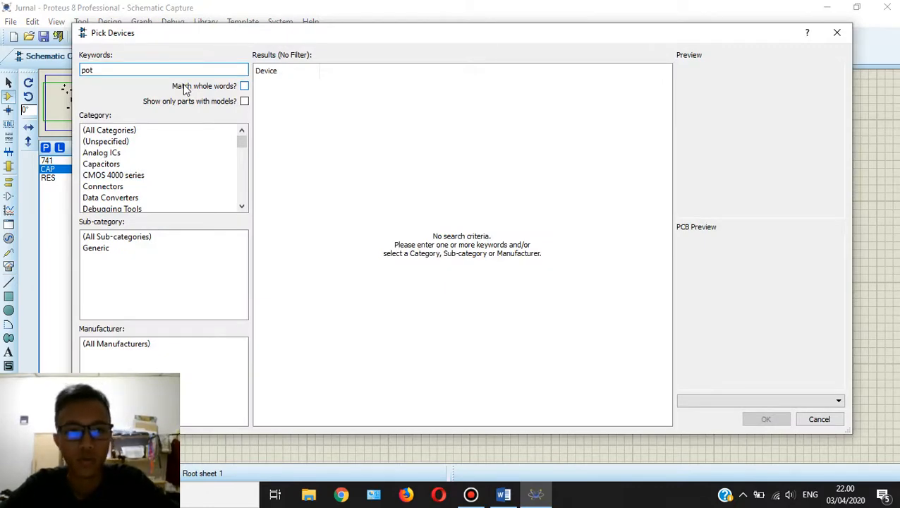
key(Return)
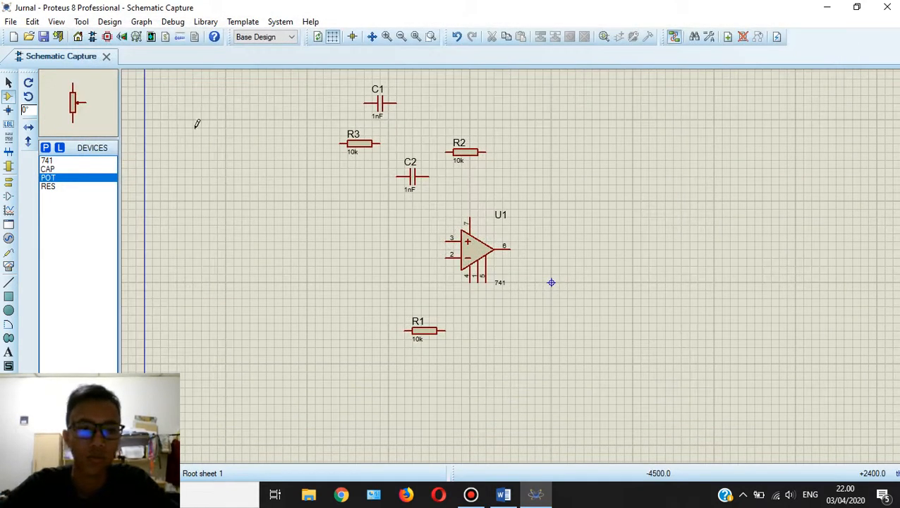
click(291, 233)
click(298, 257)
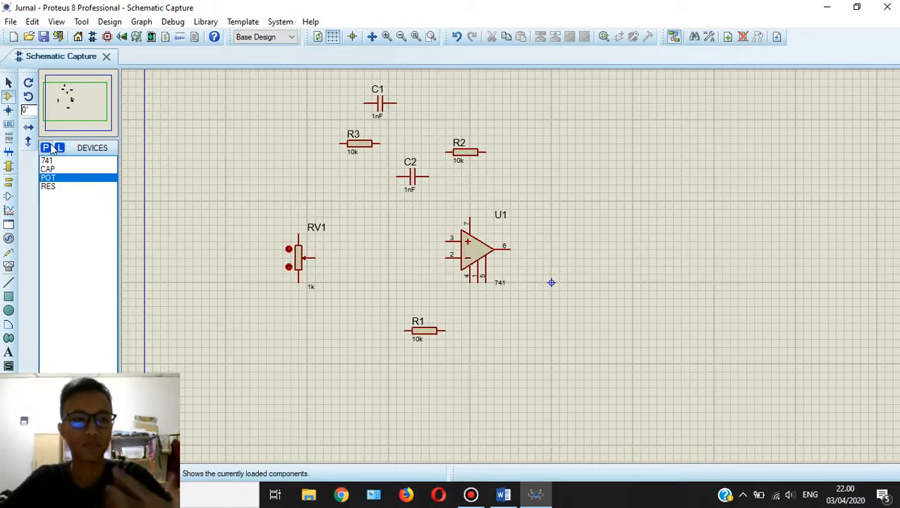
middle_click(374, 227)
click(345, 259)
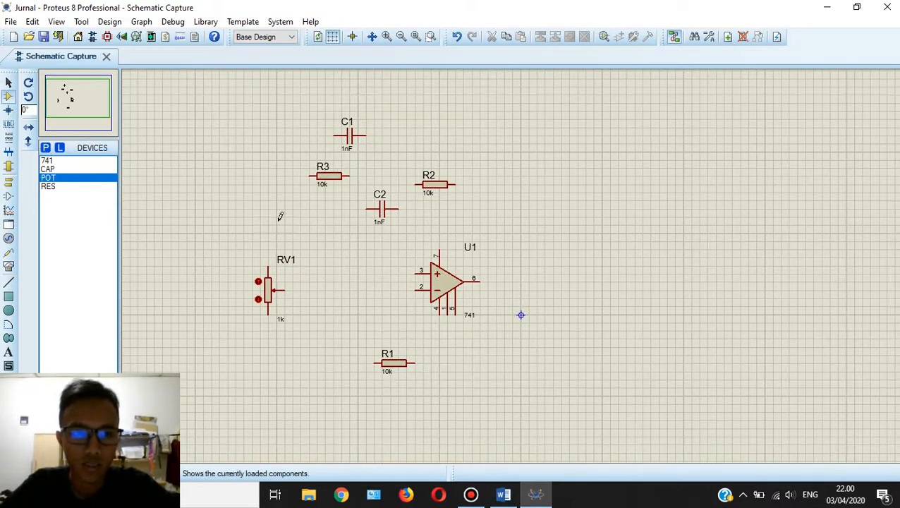
Step: Move resistor R2 down so it lines up horizontally beside capacitor C2, above the op-amp
click(441, 185)
click(8, 82)
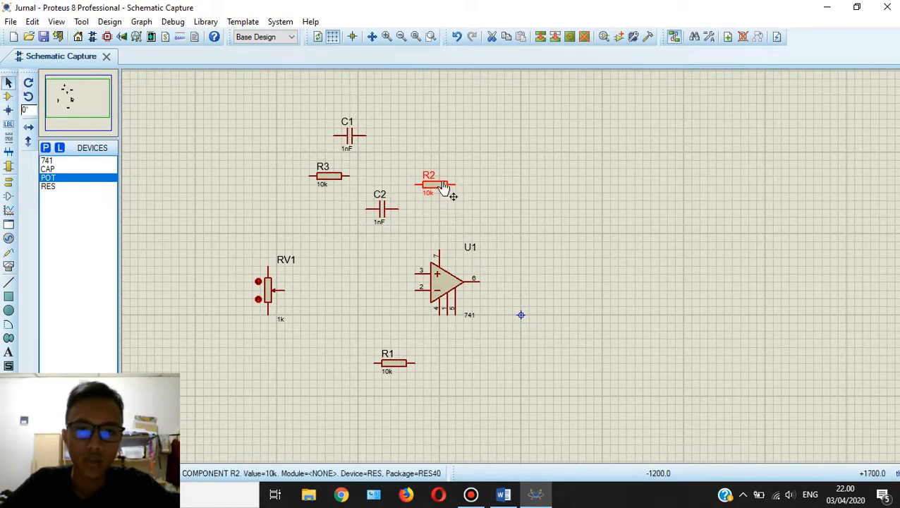
drag(433, 185, 458, 208)
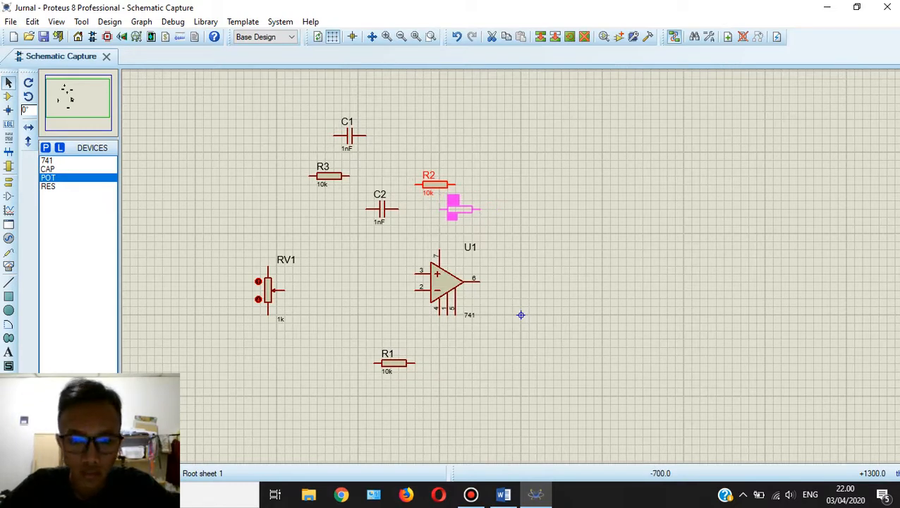
drag(458, 208, 427, 215)
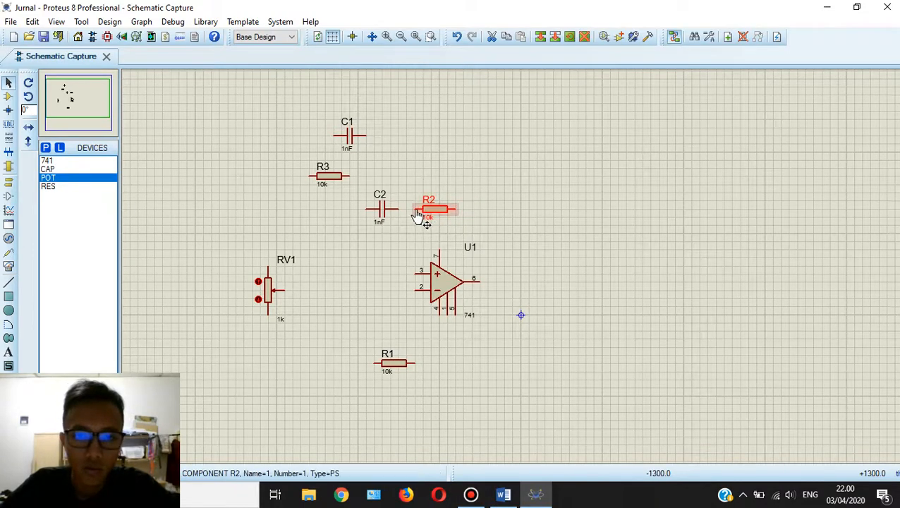
double_click(428, 215)
click(594, 119)
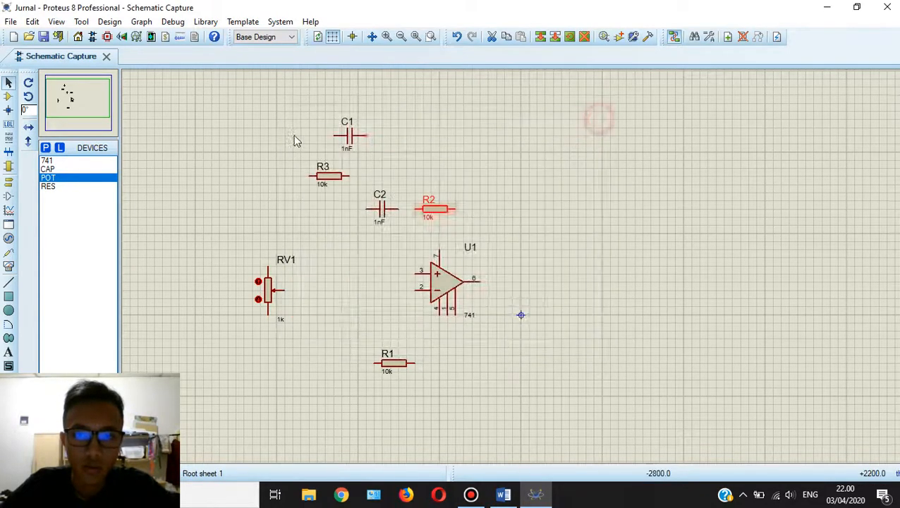
Step: Apply a Y-mirror to capacitor C1 and rotate it clockwise into a vertical orientation
right_click(351, 136)
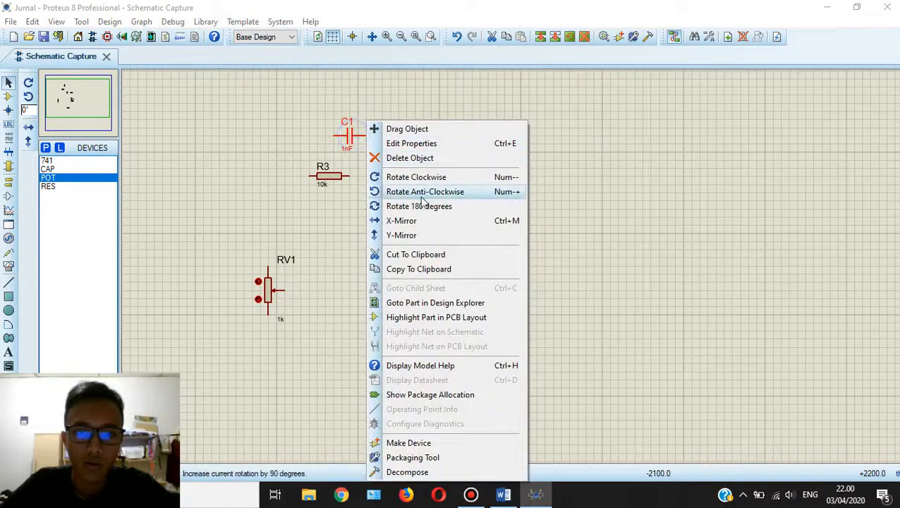
click(426, 235)
right_click(358, 141)
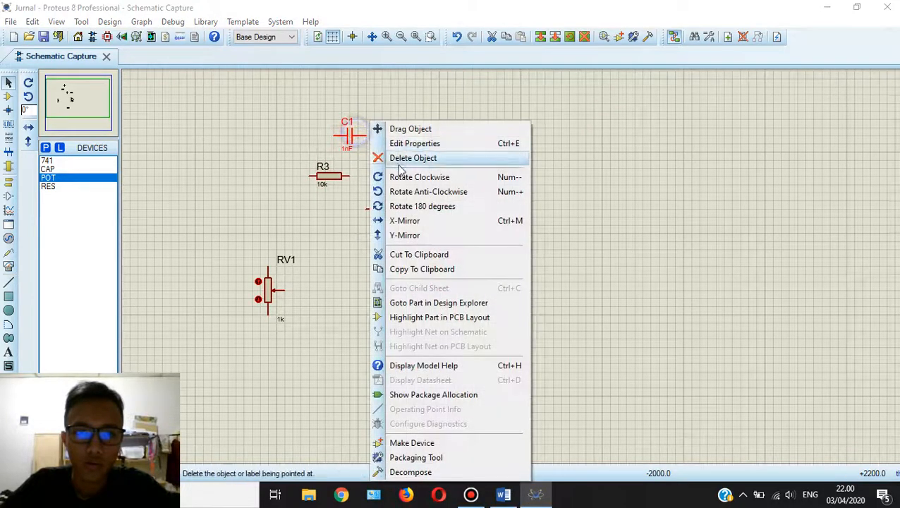
click(395, 177)
Step: Rotate resistor R3 clockwise to vertical and arrange R3 and C1 side by side above C2, with R3 on the left
right_click(335, 180)
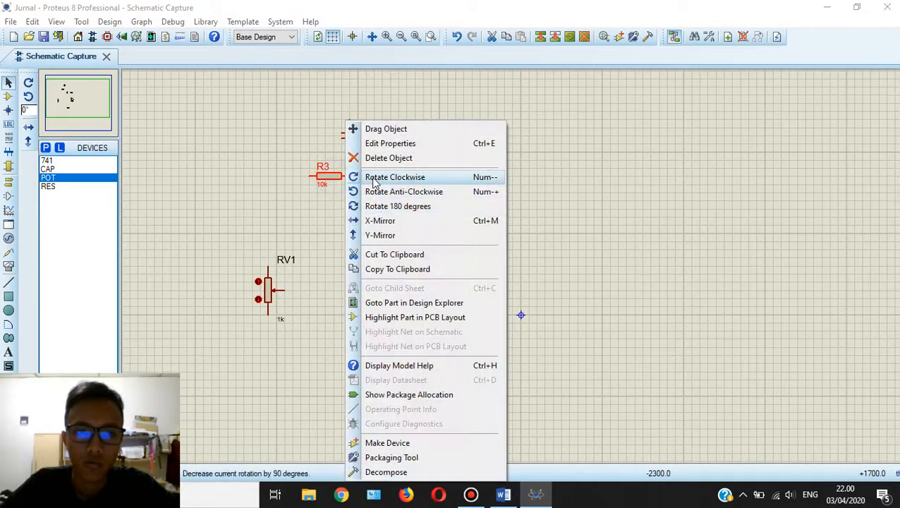
click(395, 177)
drag(351, 137, 367, 154)
drag(325, 179, 334, 146)
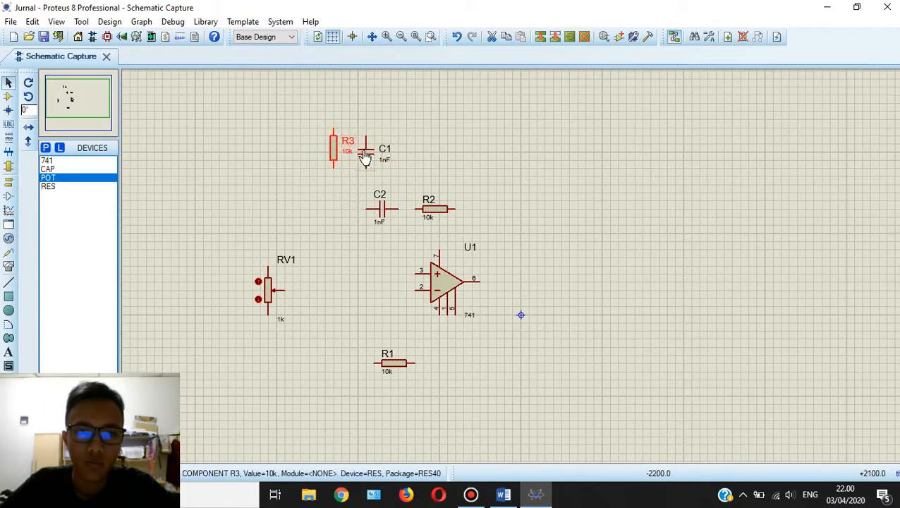
Step: Wire R3 and C1 in parallel by connecting their lower ends and their upper ends
click(365, 168)
click(337, 167)
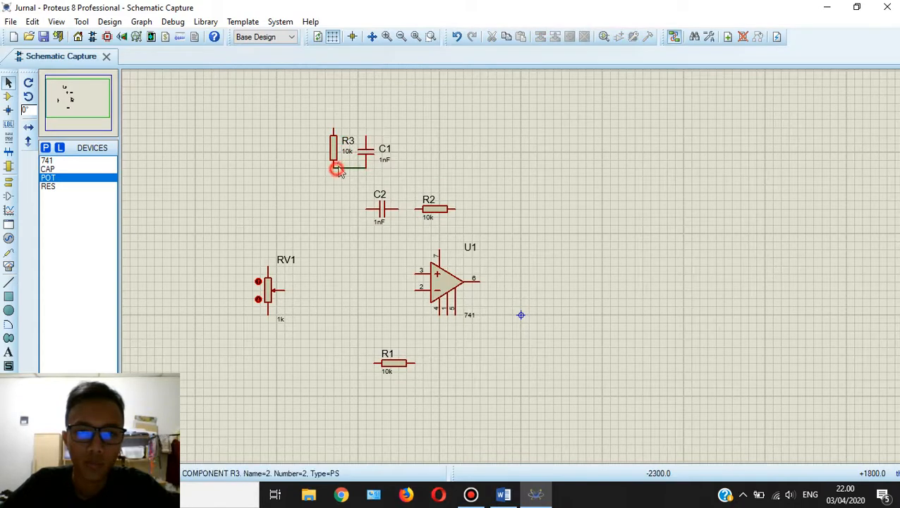
click(366, 121)
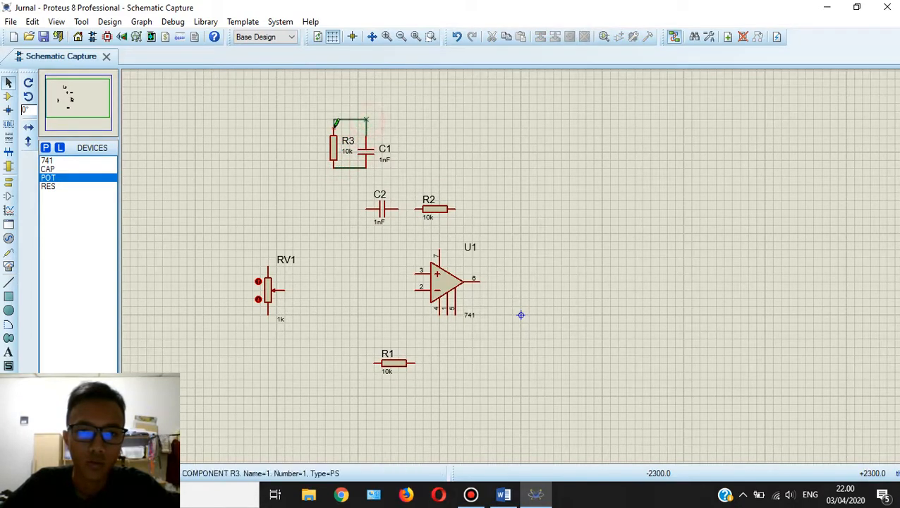
click(333, 128)
Step: Shift the lower wire joining R3 and C1 slightly downward and connect the left end of C2 to it
click(352, 167)
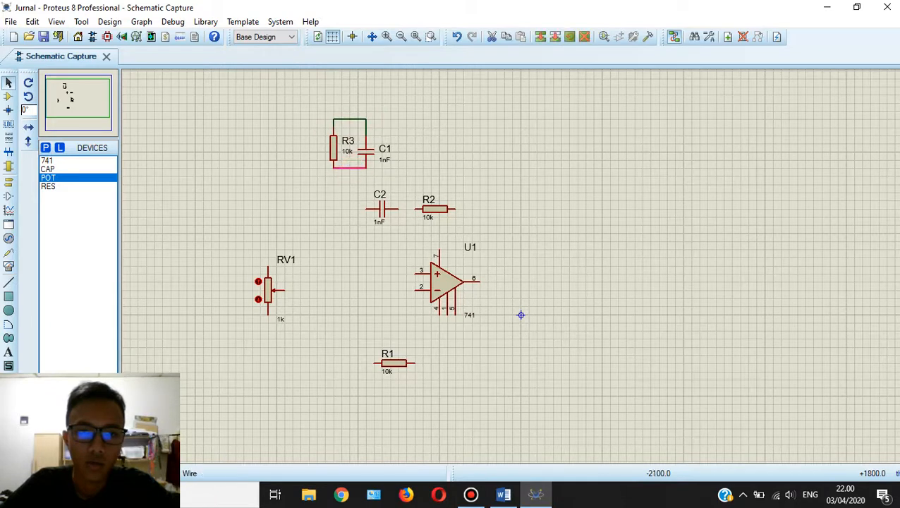
click(349, 184)
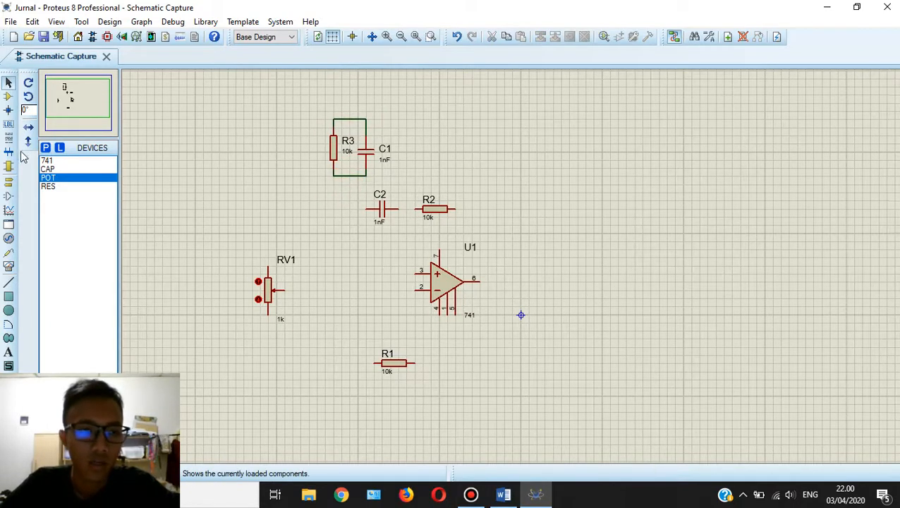
click(305, 238)
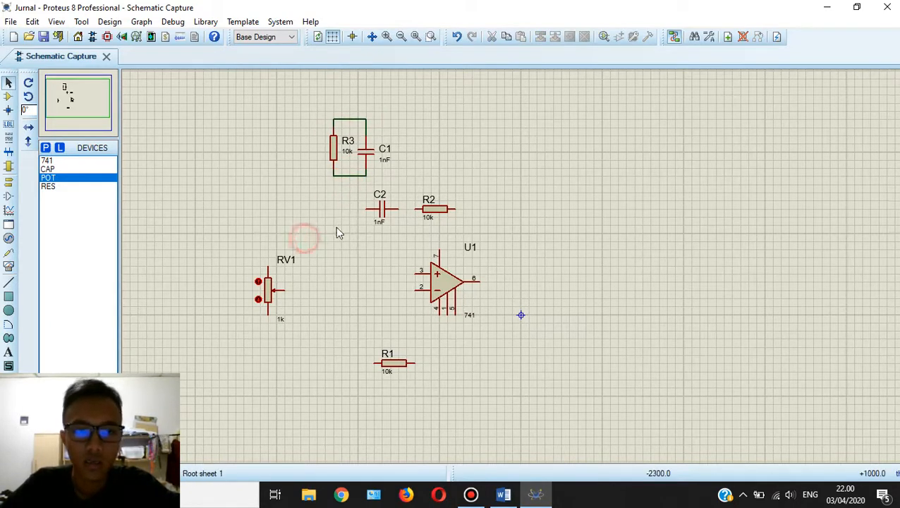
click(368, 210)
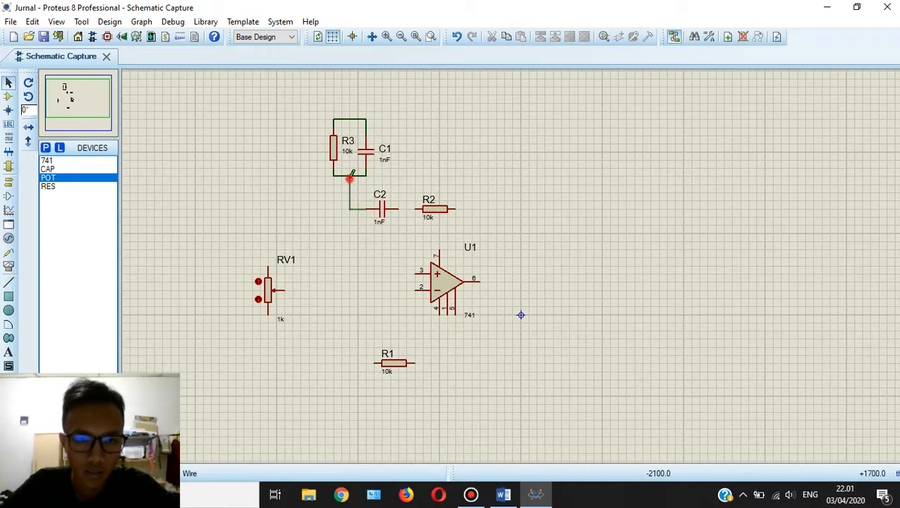
click(349, 177)
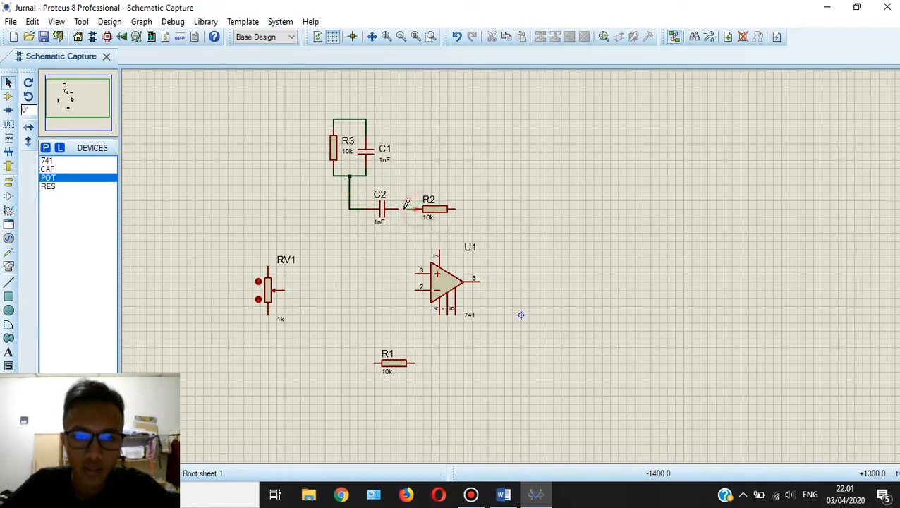
Step: Connect C2 in series with R2 and wire op-amp pin 3 to the node at C2's left end
click(406, 209)
click(395, 208)
click(416, 271)
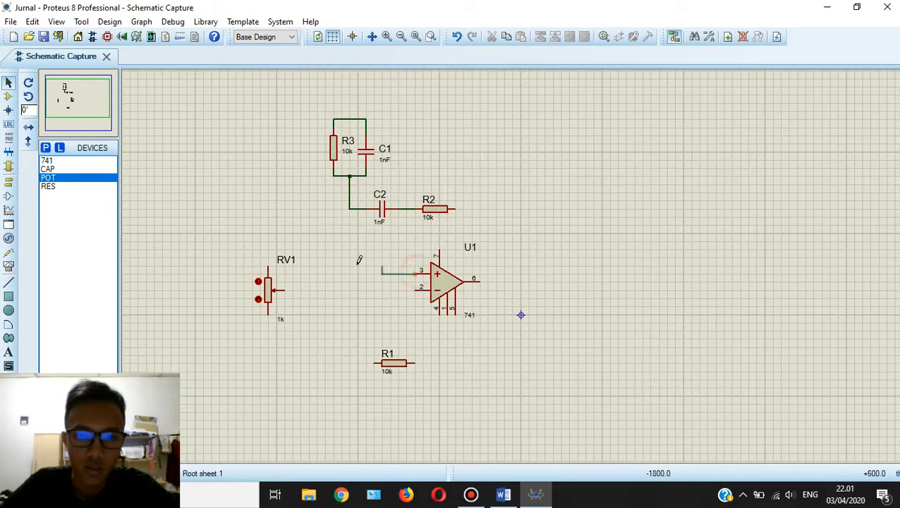
click(350, 210)
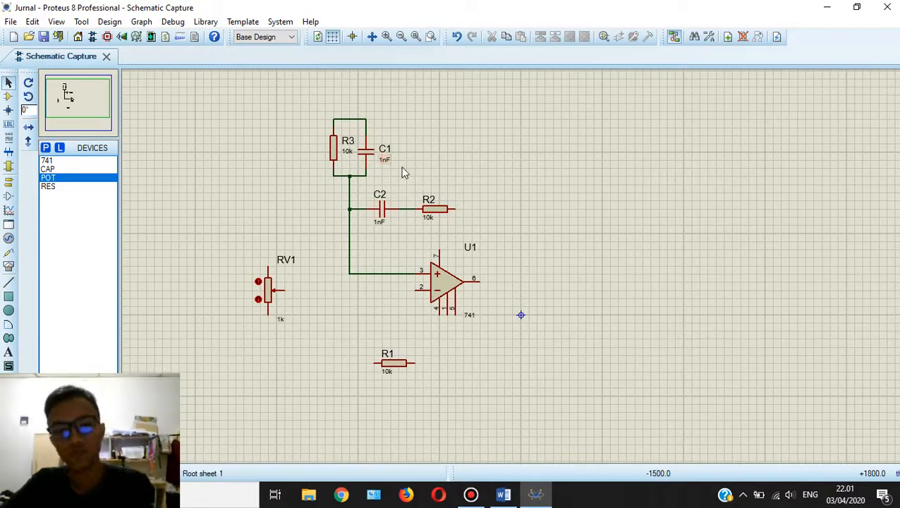
Step: Wire the right ends of R2 and R1 to the op-amp output at pin 6
click(448, 209)
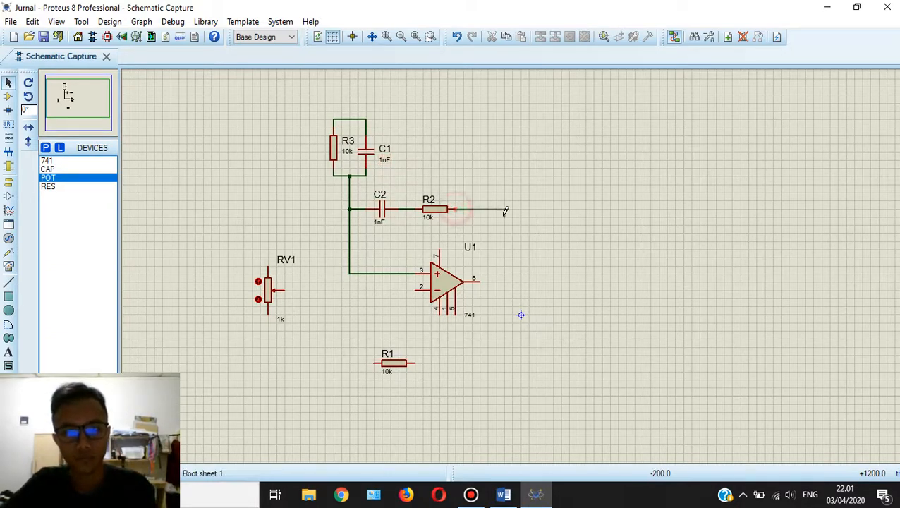
click(481, 280)
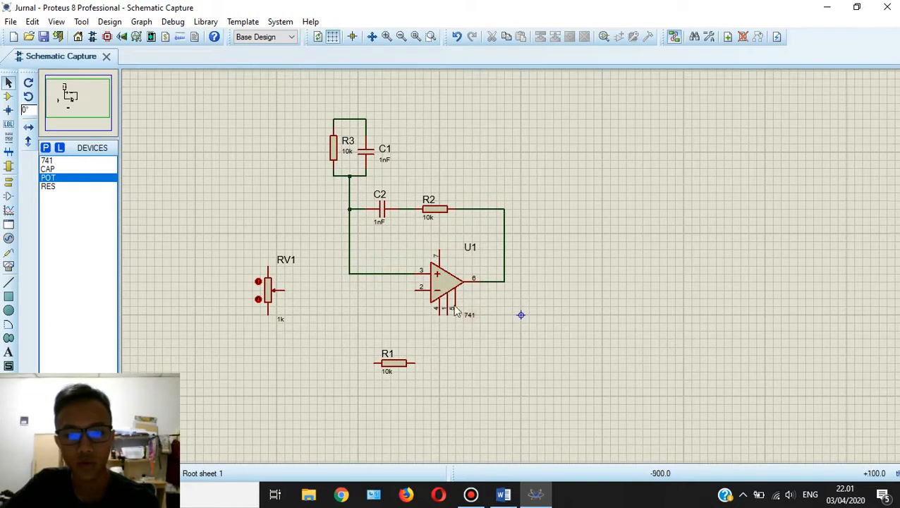
click(416, 362)
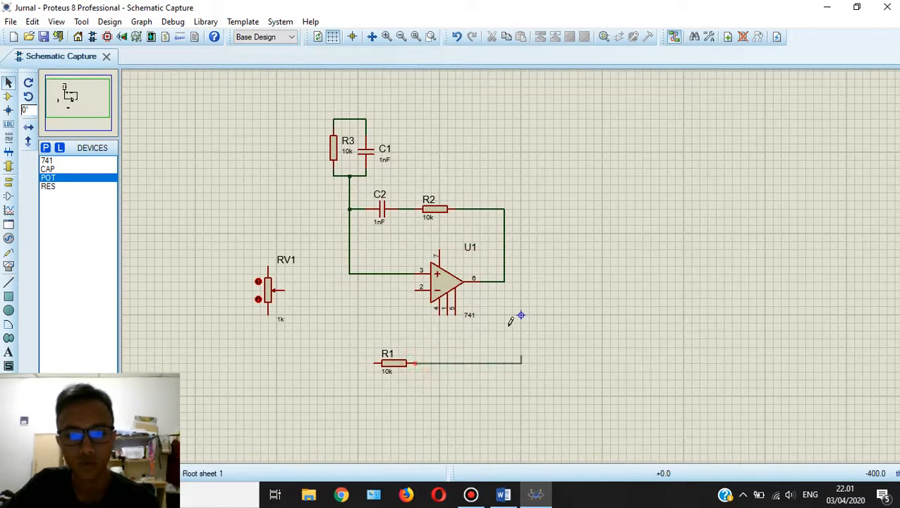
click(504, 282)
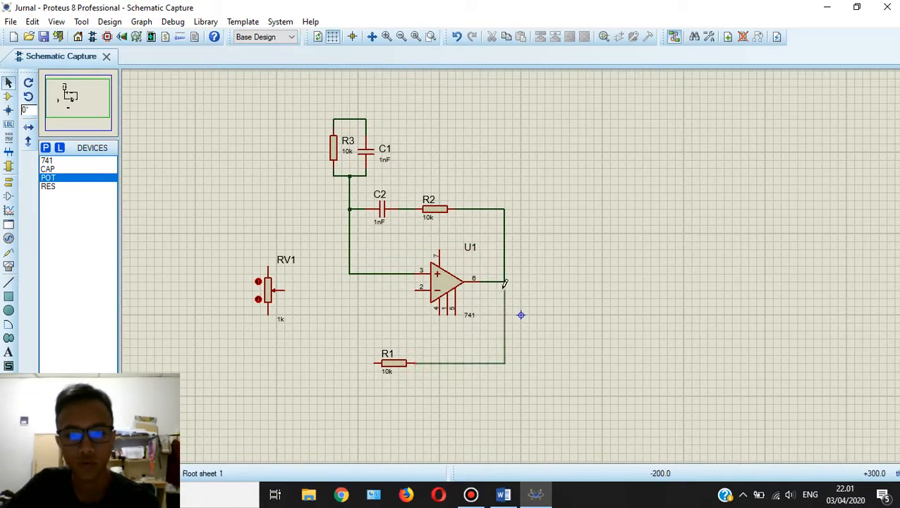
Step: Wire R1's left end to the lower terminal of RV1 and op-amp pin 2 to RV1's wiper
click(373, 363)
click(268, 314)
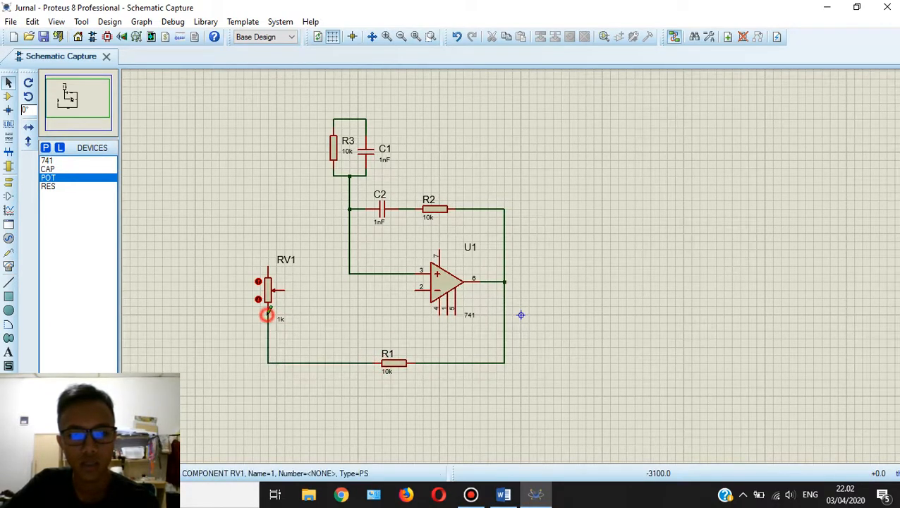
click(417, 288)
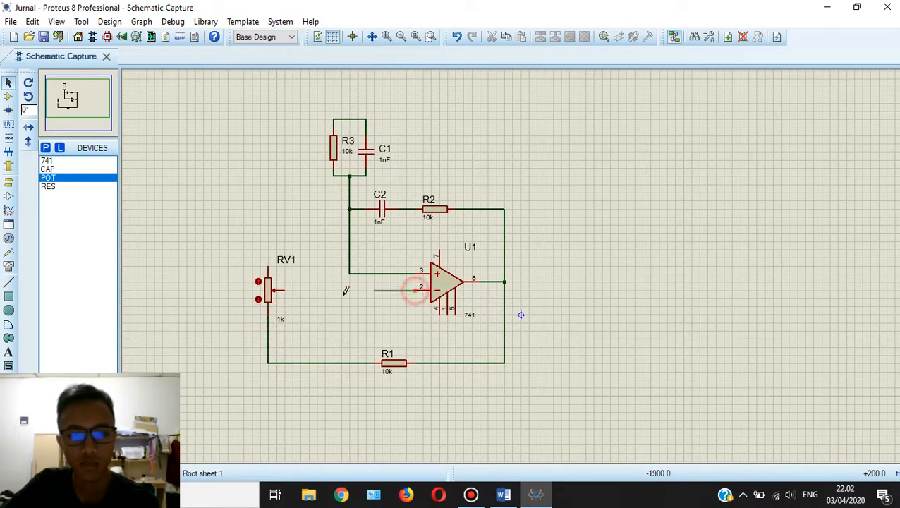
click(284, 290)
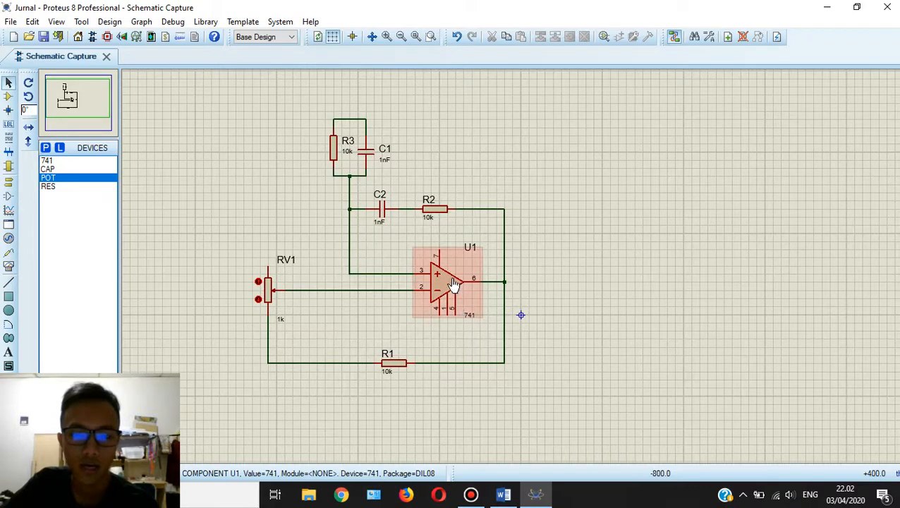
Step: Try the wiper control of potentiometer RV1 by raising it and returning it to the middle
drag(571, 300, 540, 279)
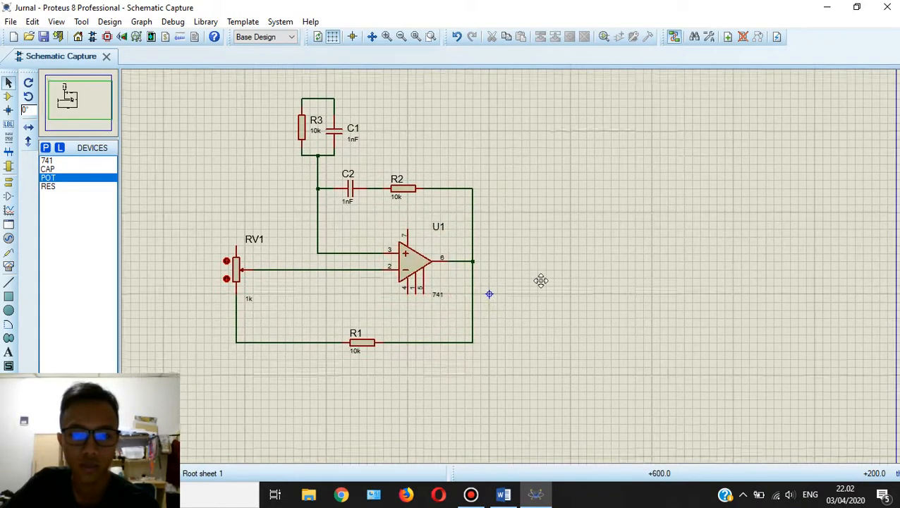
click(226, 262)
click(226, 262)
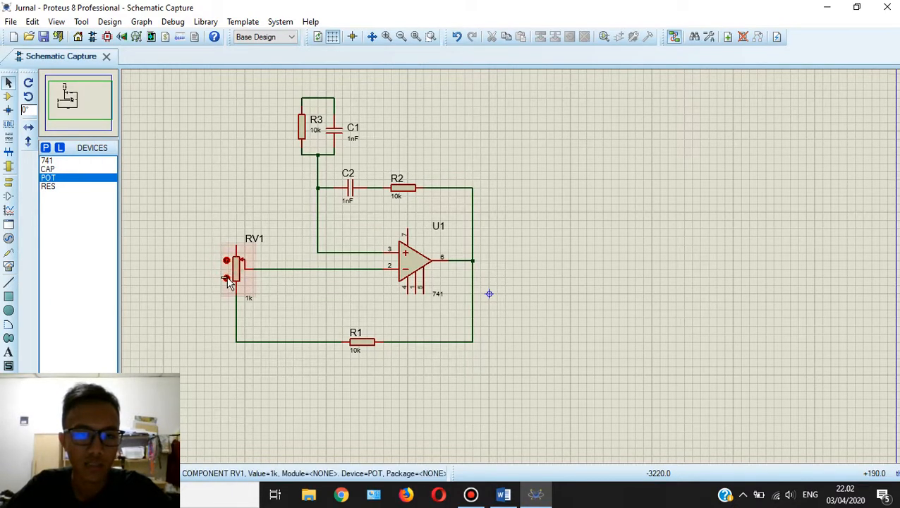
click(226, 277)
click(226, 278)
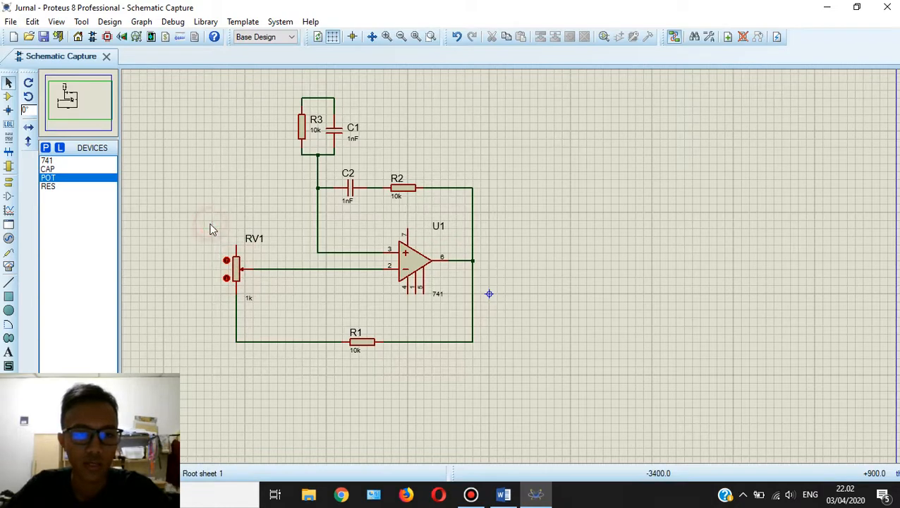
Step: Search the device library for "batt" and add the single-cell battery CELL to the device list
click(45, 147)
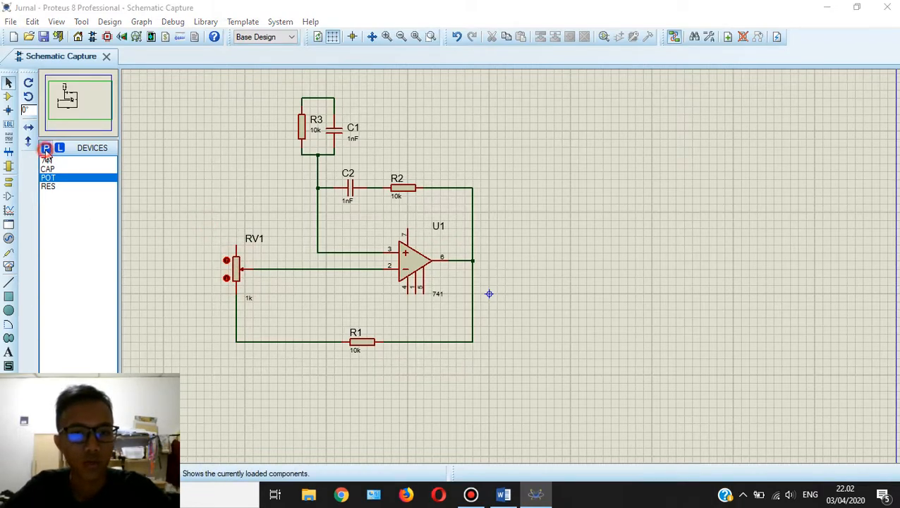
text(batt)
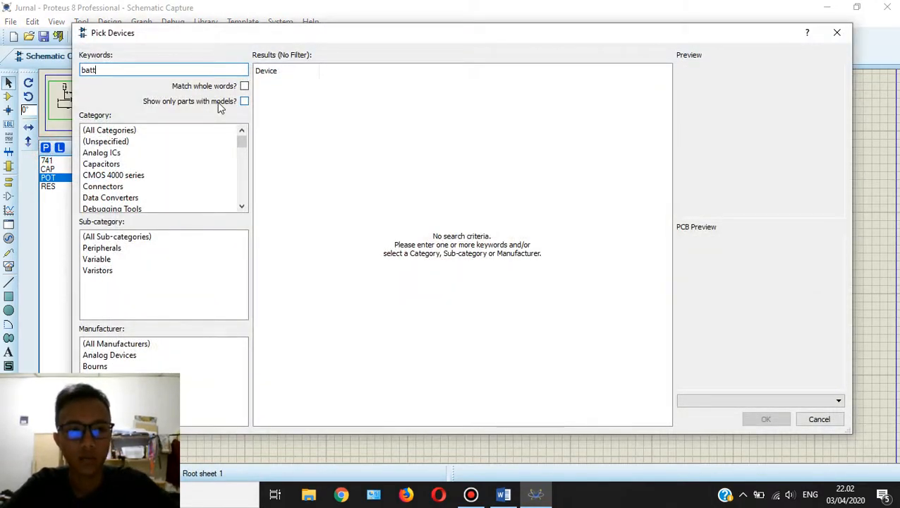
click(337, 130)
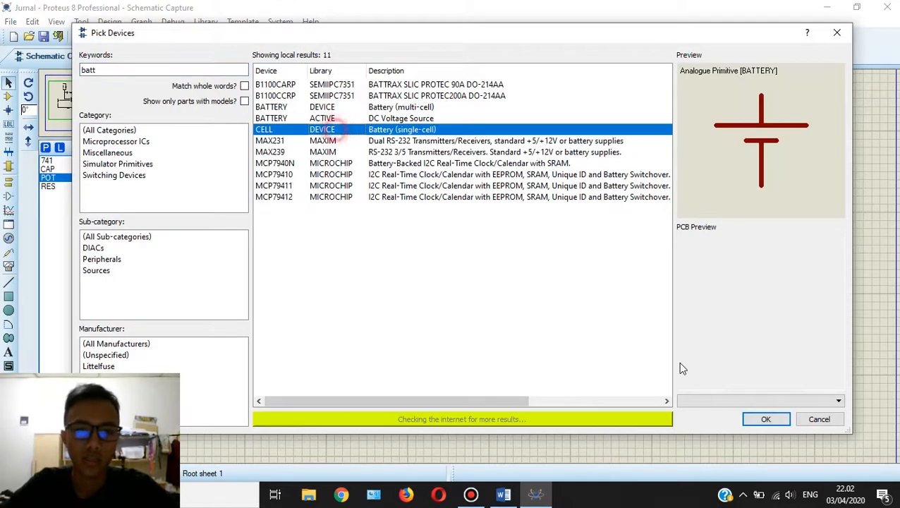
click(765, 419)
Step: Place two CELL batteries on the schematic, one above R2 and one below R1
click(437, 151)
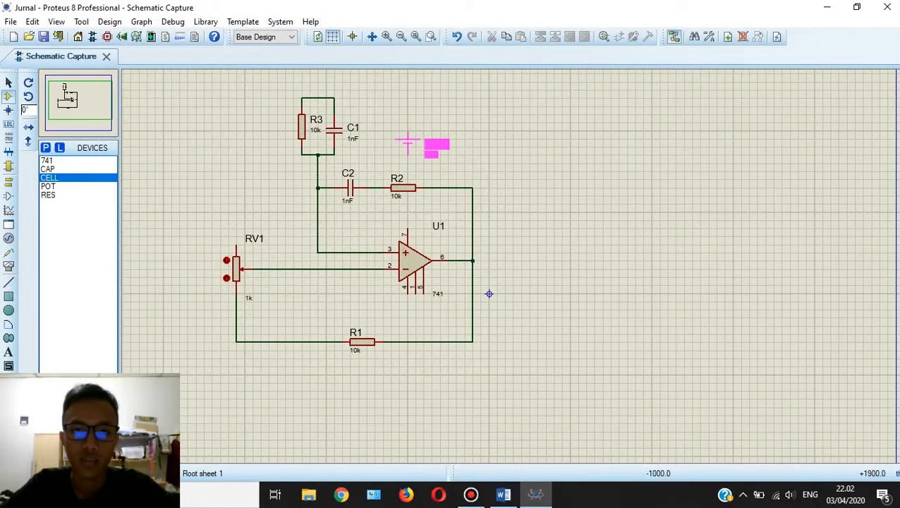
click(440, 150)
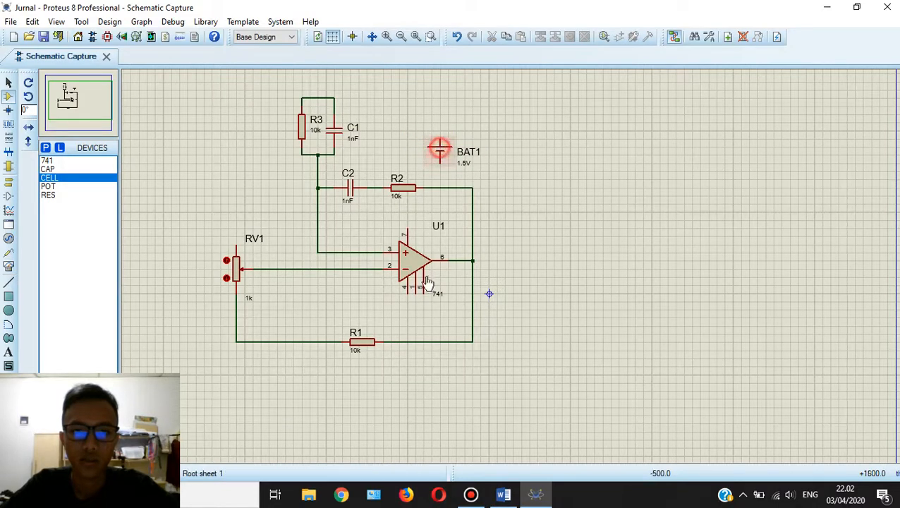
click(415, 380)
click(406, 379)
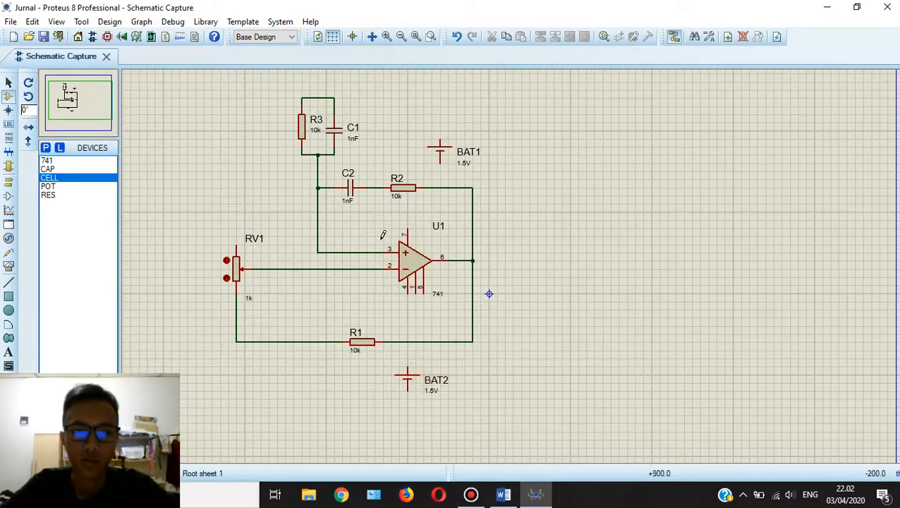
Step: Flip batteries BAT1 and BAT2 vertically so their long plates face downward
click(9, 82)
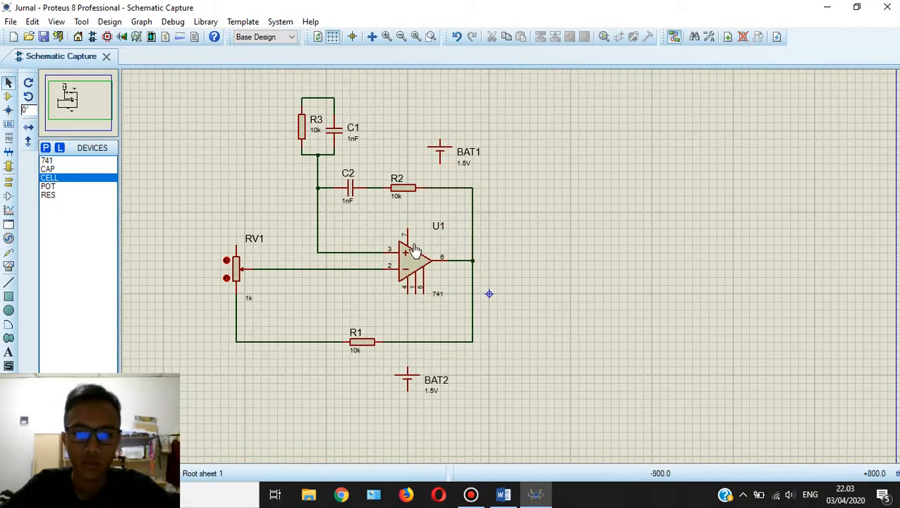
right_click(440, 150)
click(493, 235)
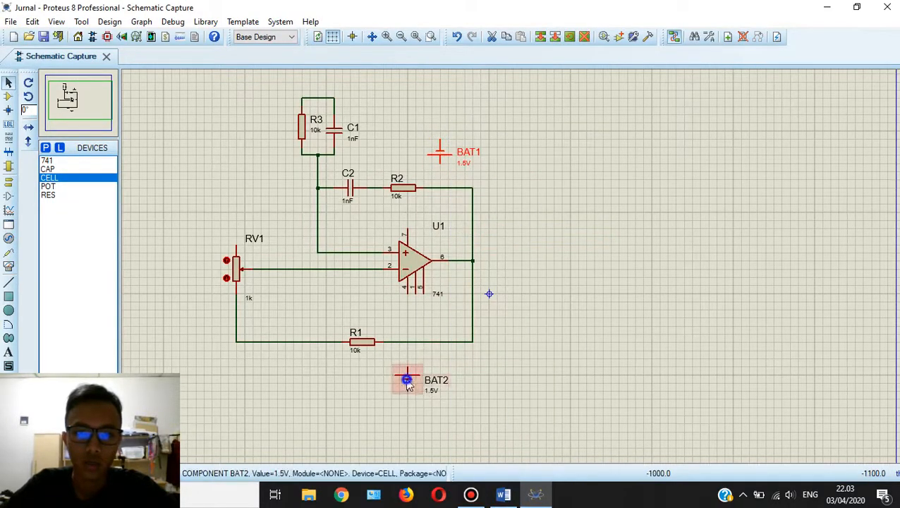
right_click(415, 381)
click(450, 129)
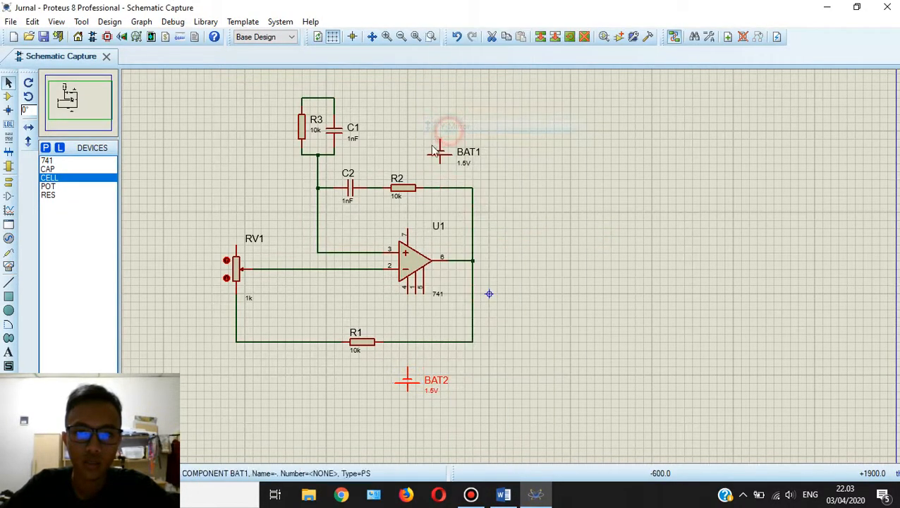
Step: Wire op-amp pin 7 to the lower end of BAT1 and pin 4 to the upper end of BAT2
click(406, 232)
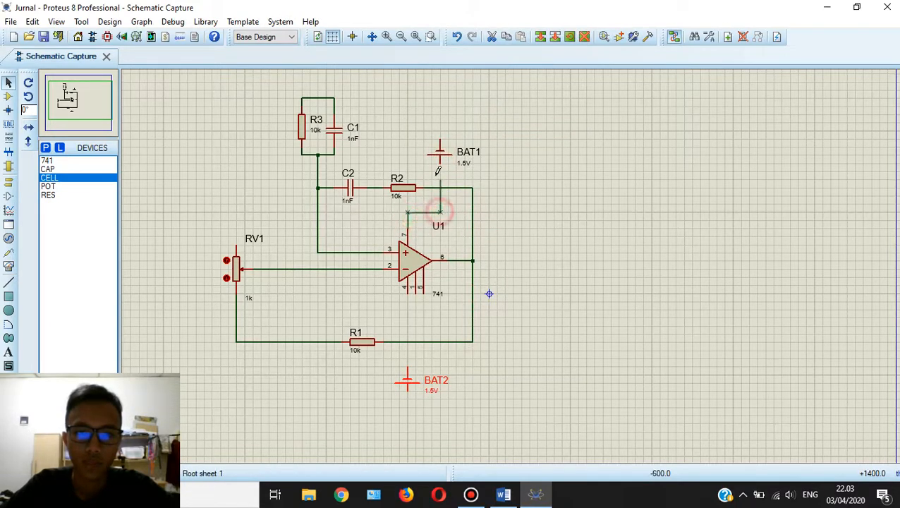
click(437, 146)
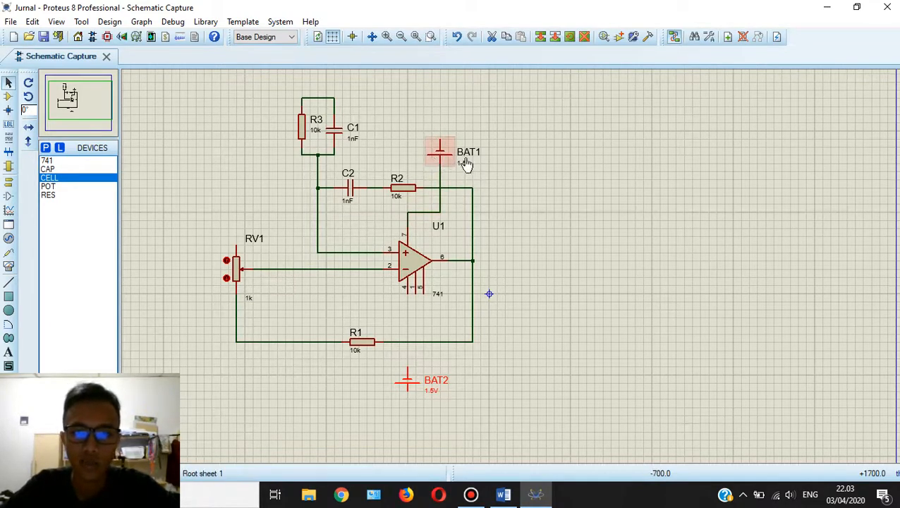
double_click(414, 371)
key(Escape)
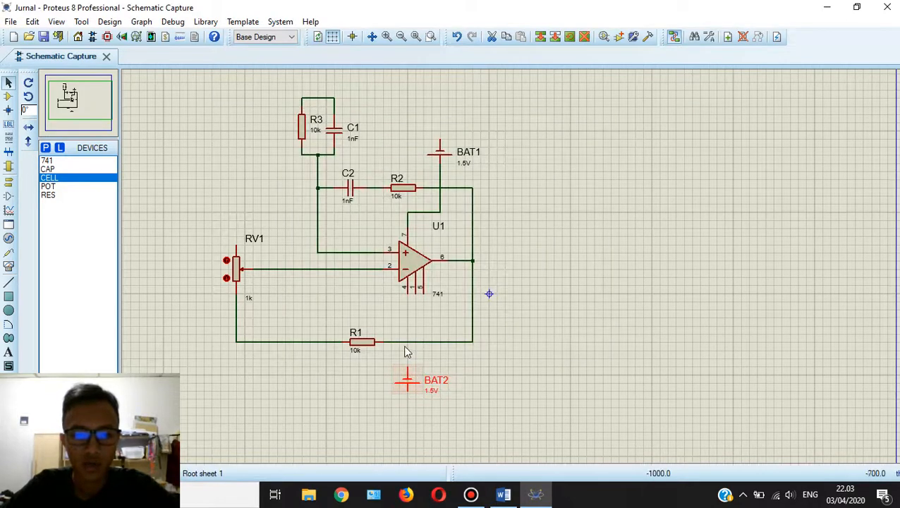
click(404, 348)
click(408, 289)
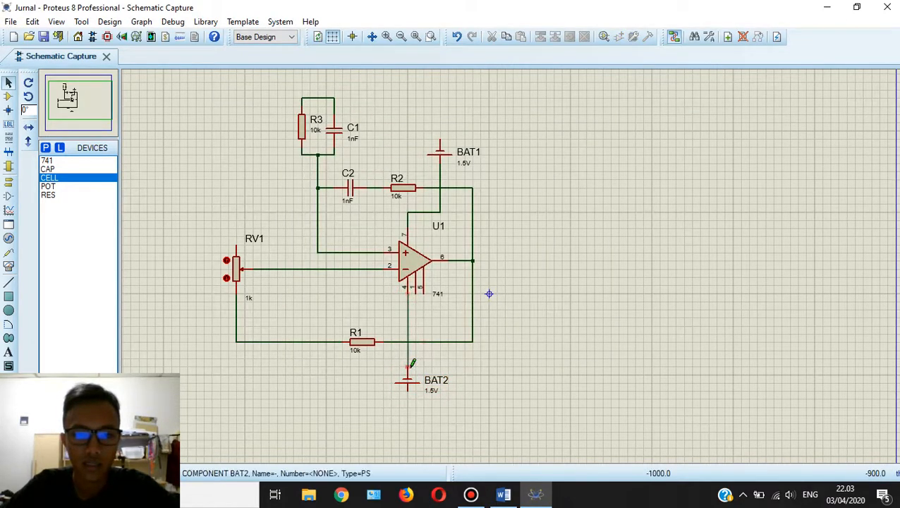
click(407, 367)
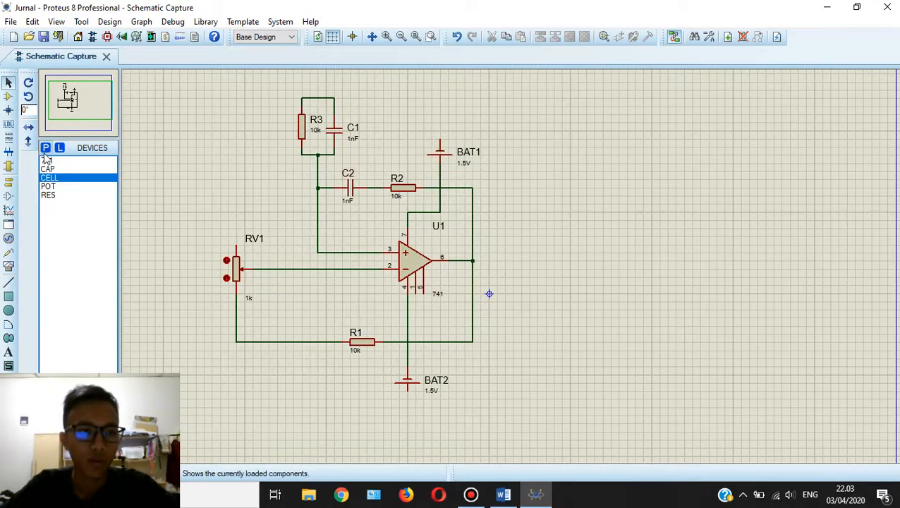
Step: Place three GROUND terminals on the schematic: one above RV1, one below BAT2 and one above BAT1
click(8, 180)
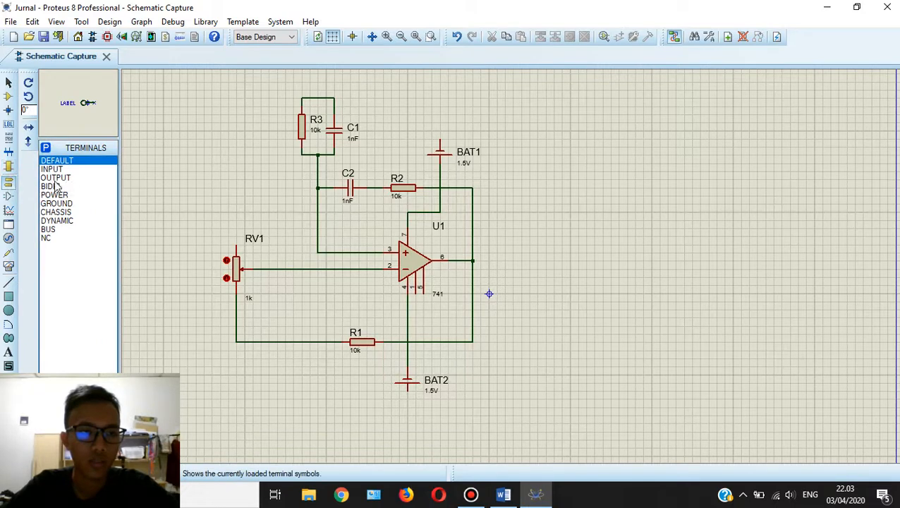
click(64, 203)
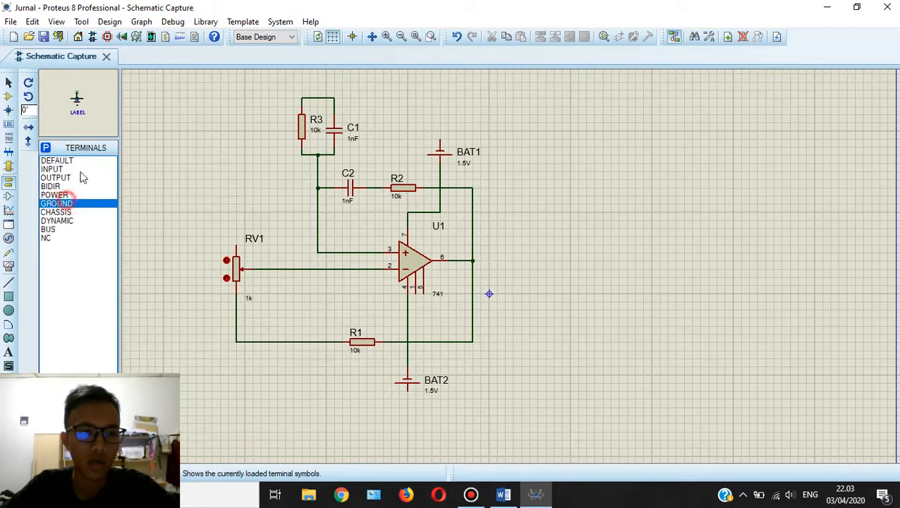
click(220, 204)
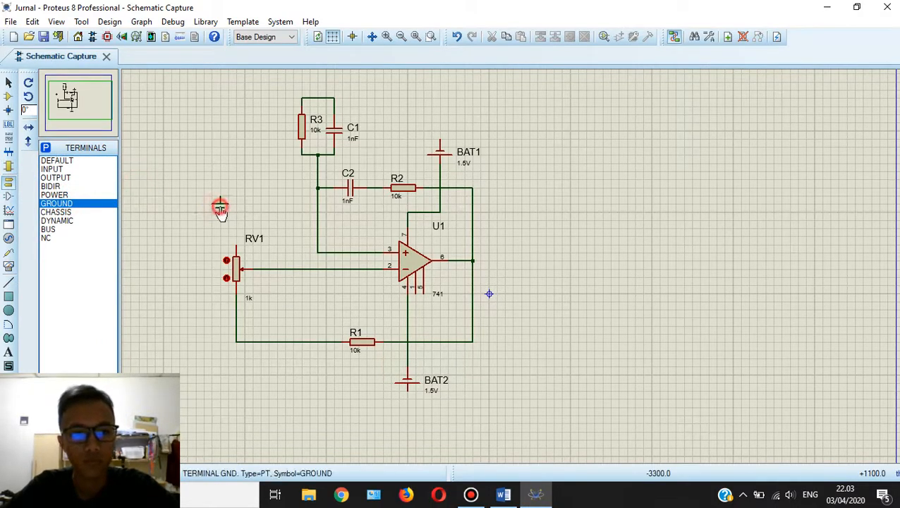
click(407, 417)
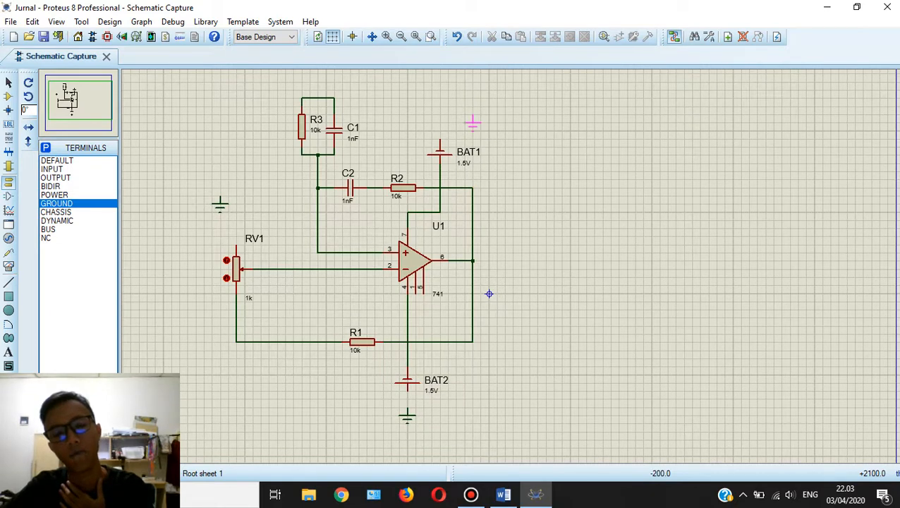
click(473, 124)
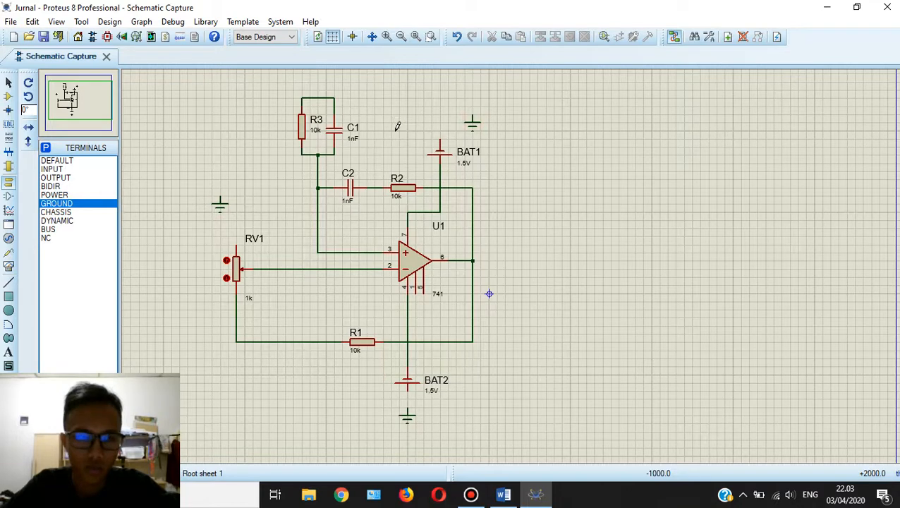
Step: Flip the ground near RV1 vertically, align and wire it to RV1's upper end, and wire BAT2's lower end to its ground
right_click(220, 208)
click(279, 312)
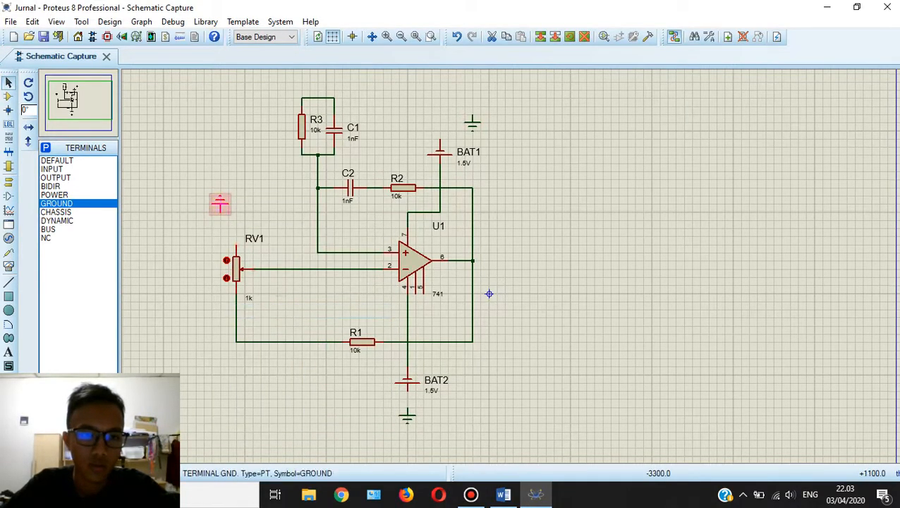
drag(238, 206, 238, 203)
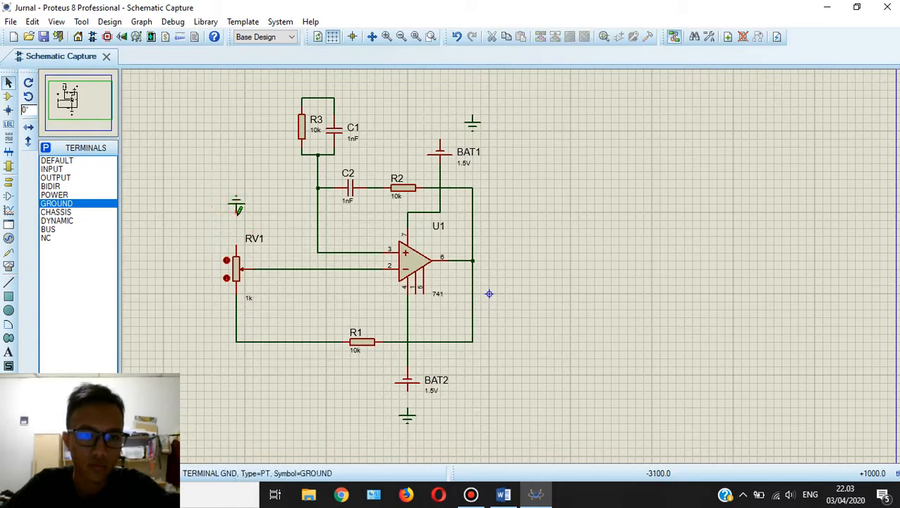
click(236, 214)
click(238, 242)
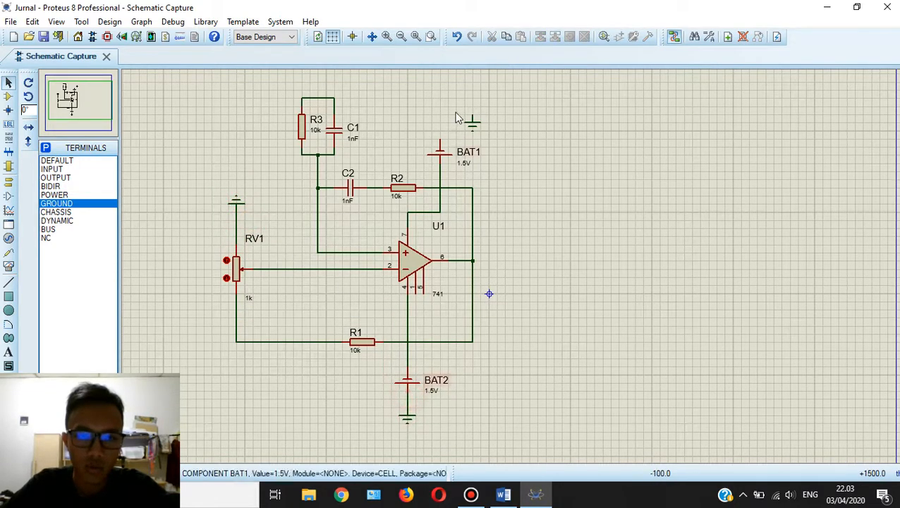
Step: Flip the ground near BAT1 vertically, move it directly above the battery and wire it to BAT1's upper end
click(472, 124)
right_click(472, 124)
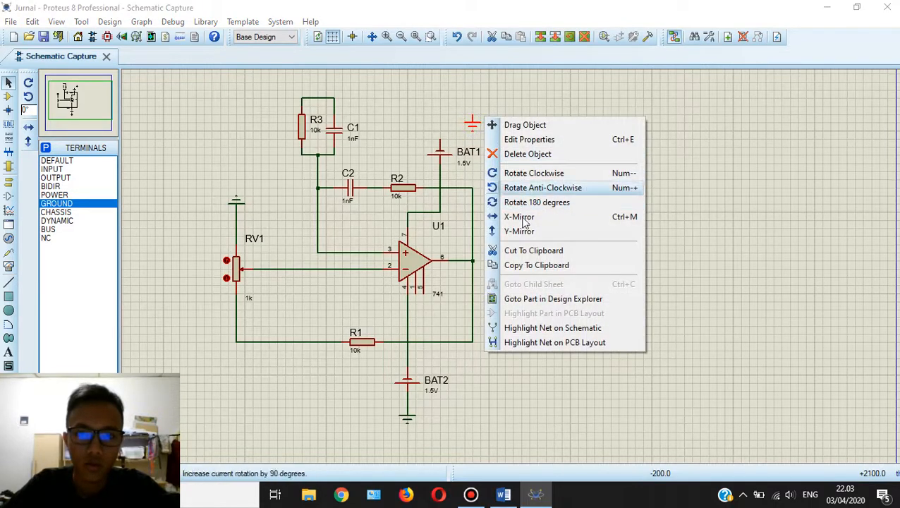
click(522, 220)
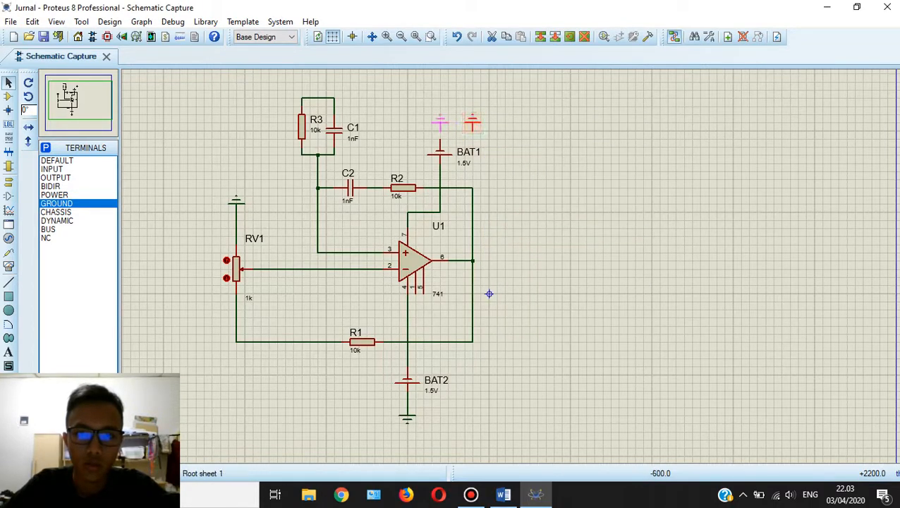
click(440, 124)
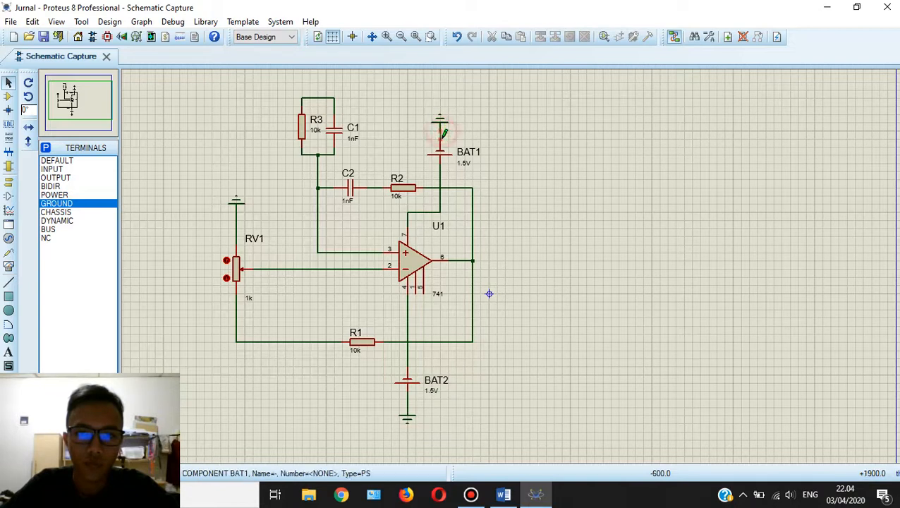
click(490, 136)
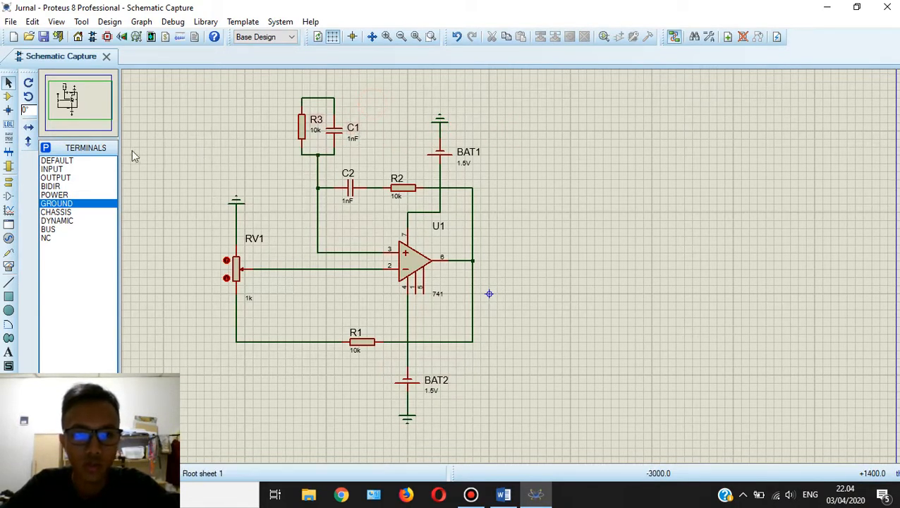
Step: Place another GROUND terminal beside C1, rotate it 90 degrees anti-clockwise and wire it to the upper junction of R3 and C1
click(88, 203)
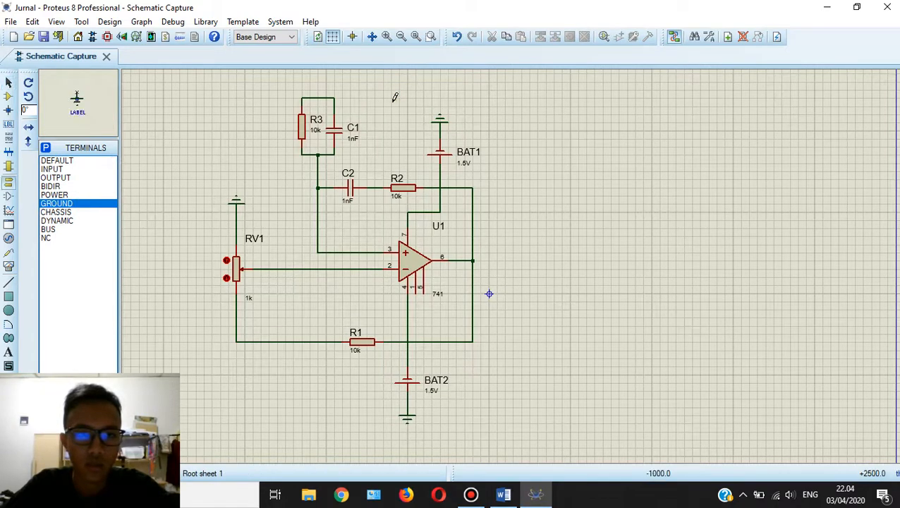
click(364, 92)
right_click(370, 96)
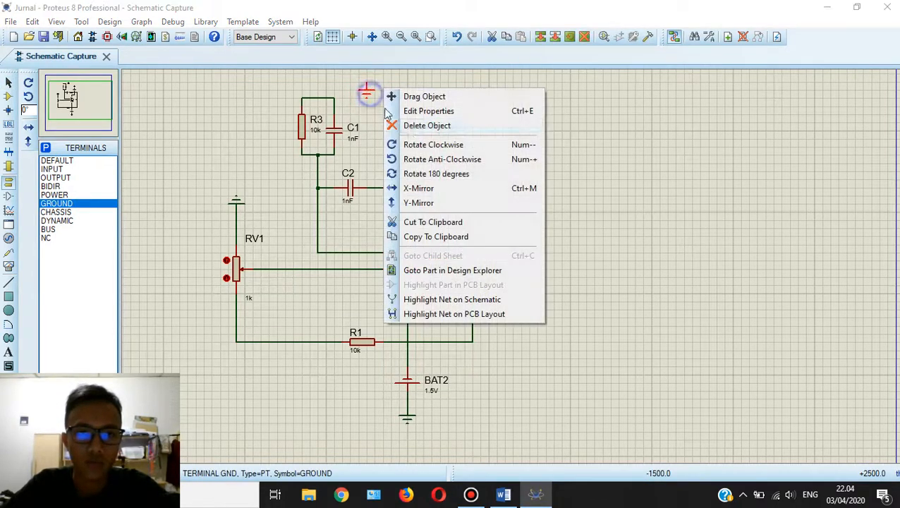
click(409, 159)
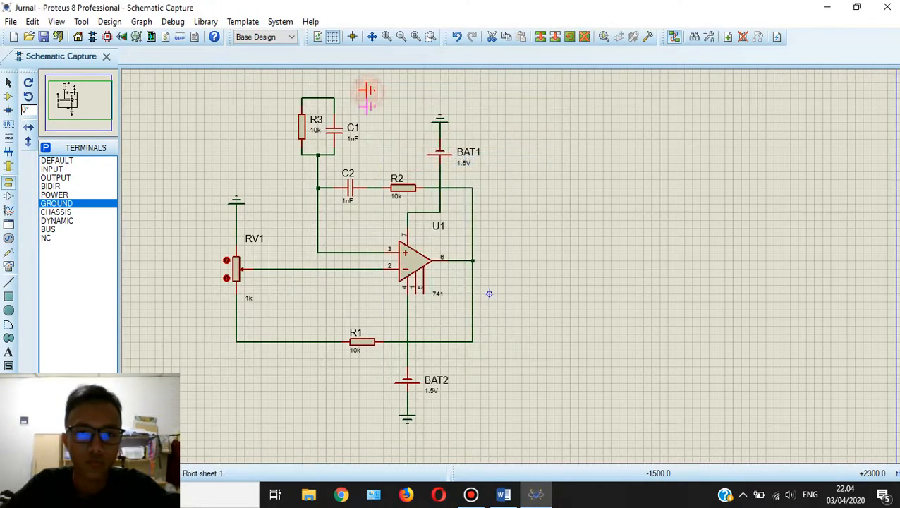
drag(369, 91, 369, 99)
click(374, 113)
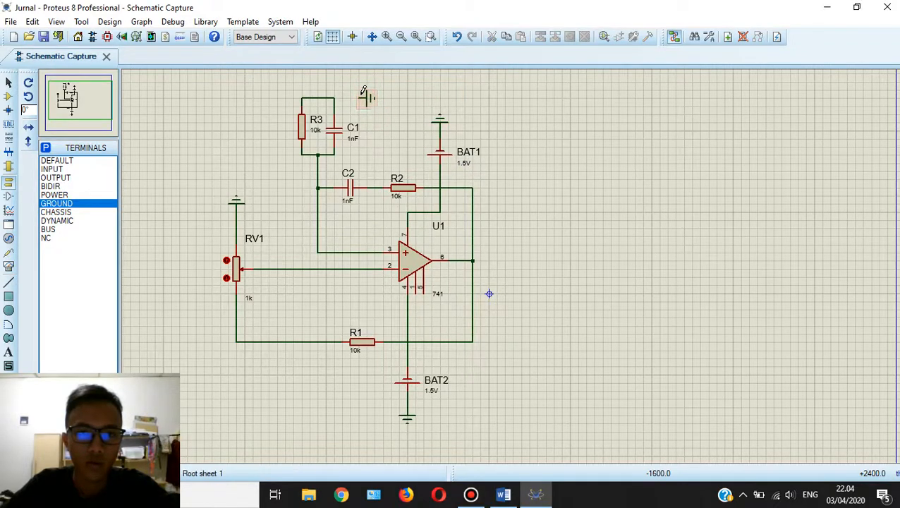
click(361, 98)
click(335, 98)
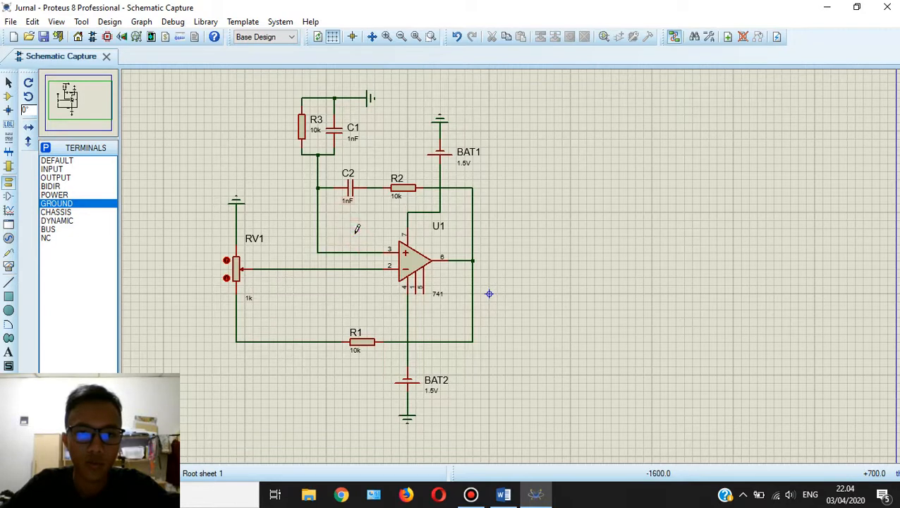
Step: Place an OSCILLOSCOPE instrument beside the op-amp output and wire its channel A to the output node at pin 6
click(9, 82)
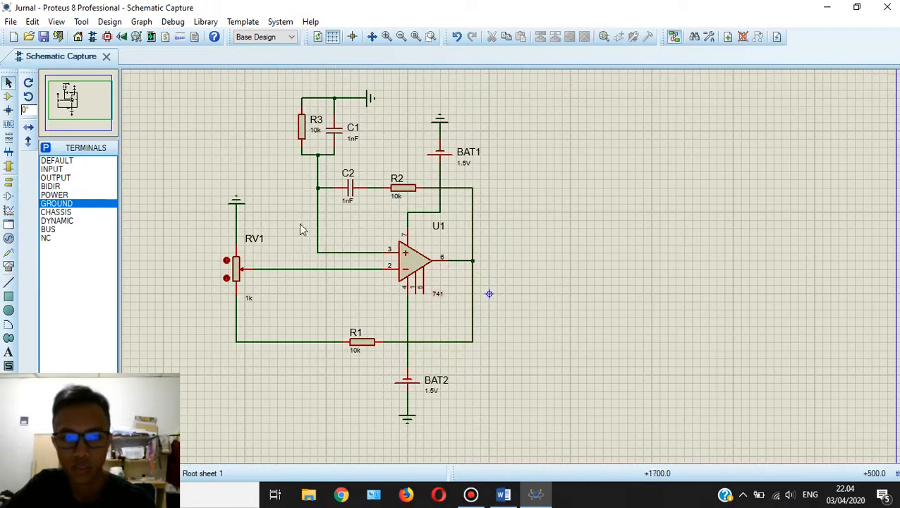
click(8, 265)
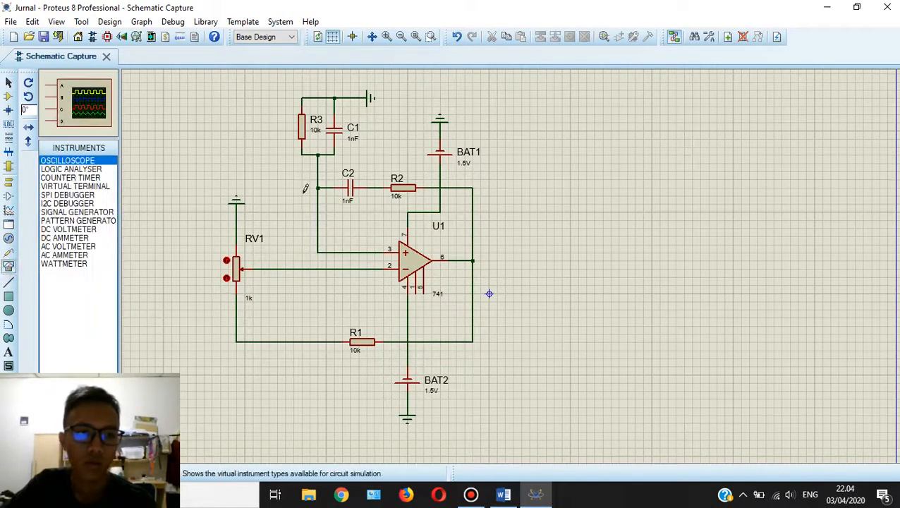
click(556, 213)
click(577, 285)
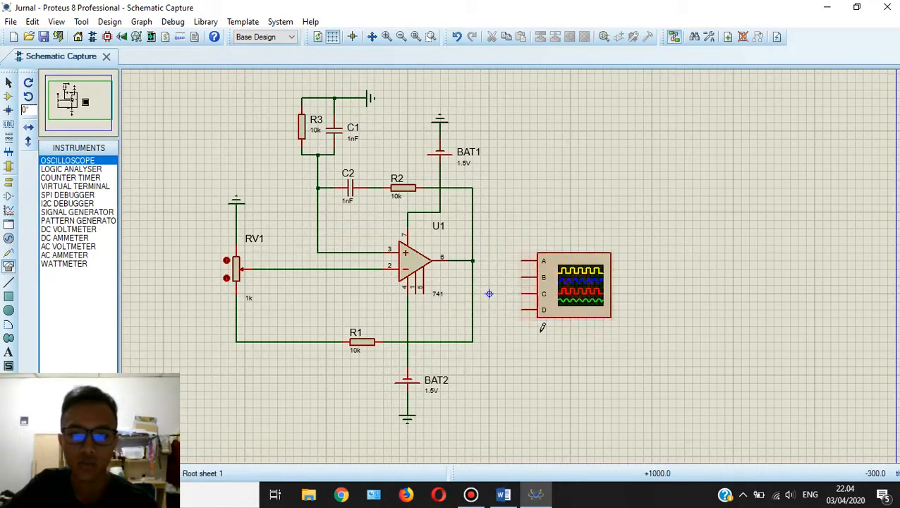
click(523, 260)
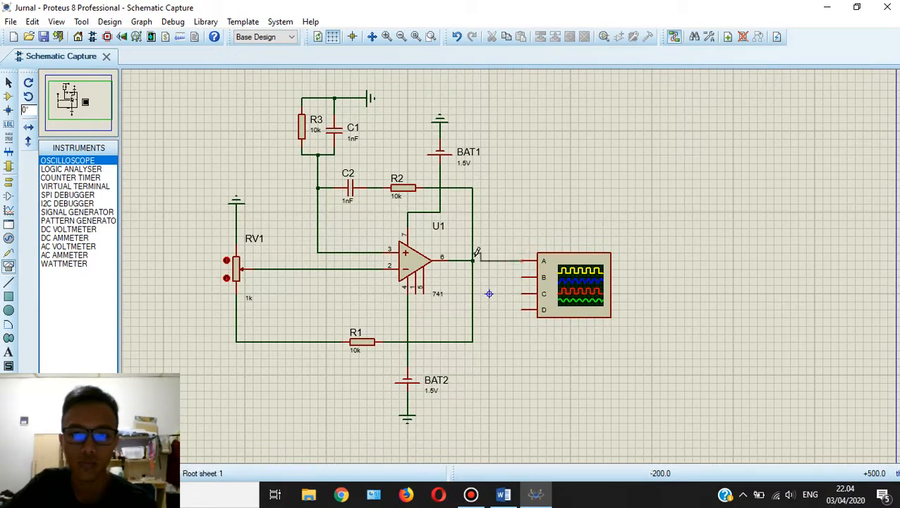
click(473, 260)
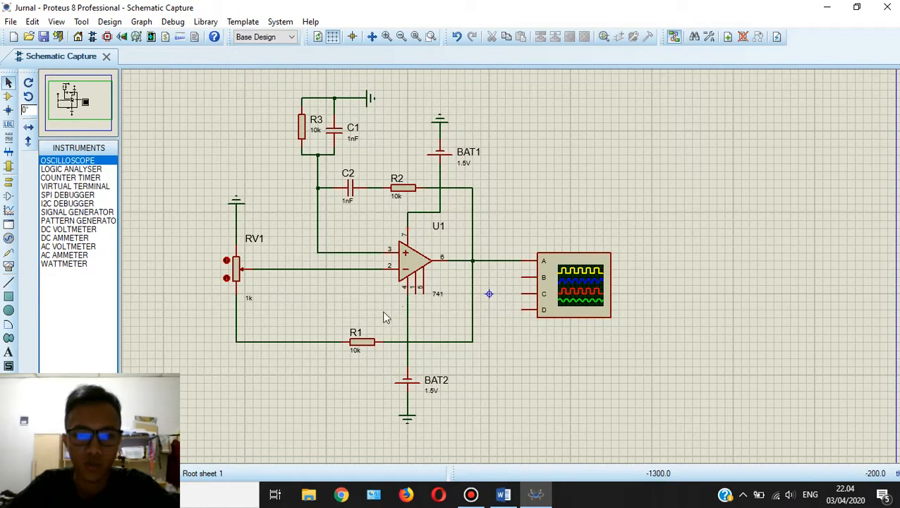
Step: Set the values of batteries BAT2 and BAT1 to 15V
double_click(429, 396)
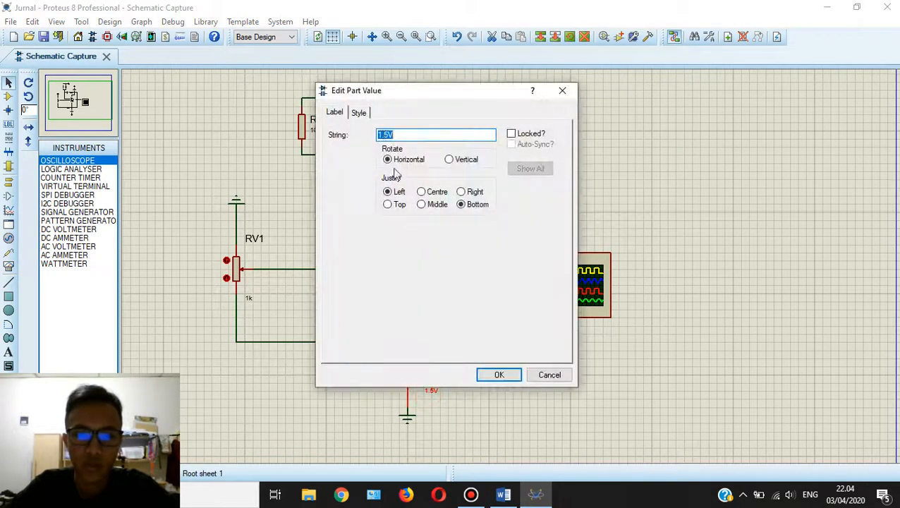
click(382, 134)
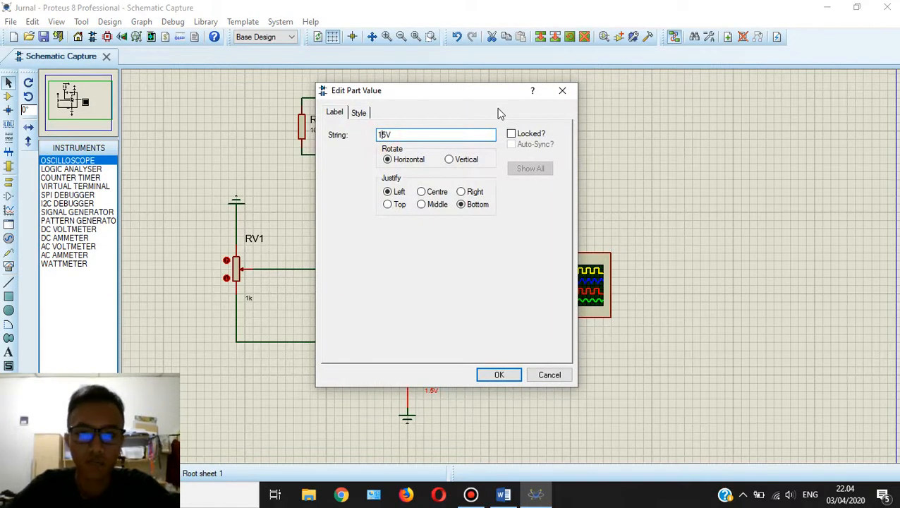
key(Return)
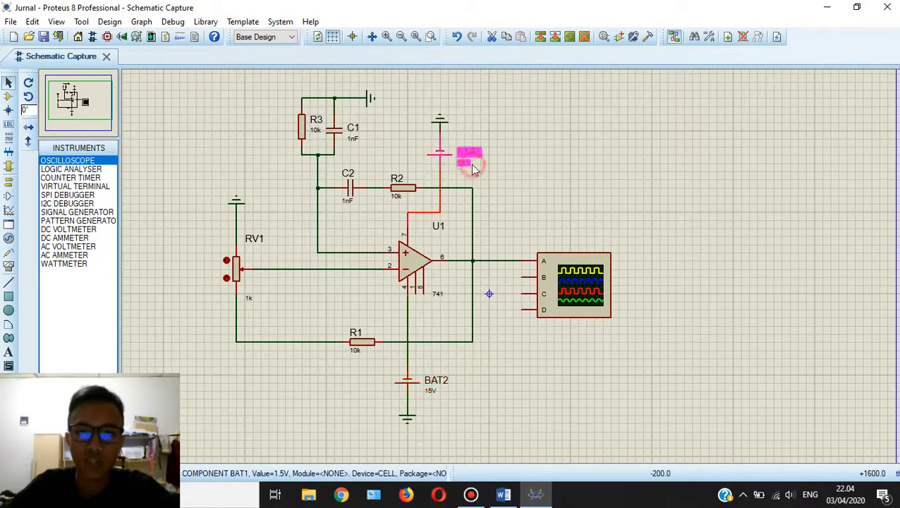
double_click(474, 169)
click(426, 136)
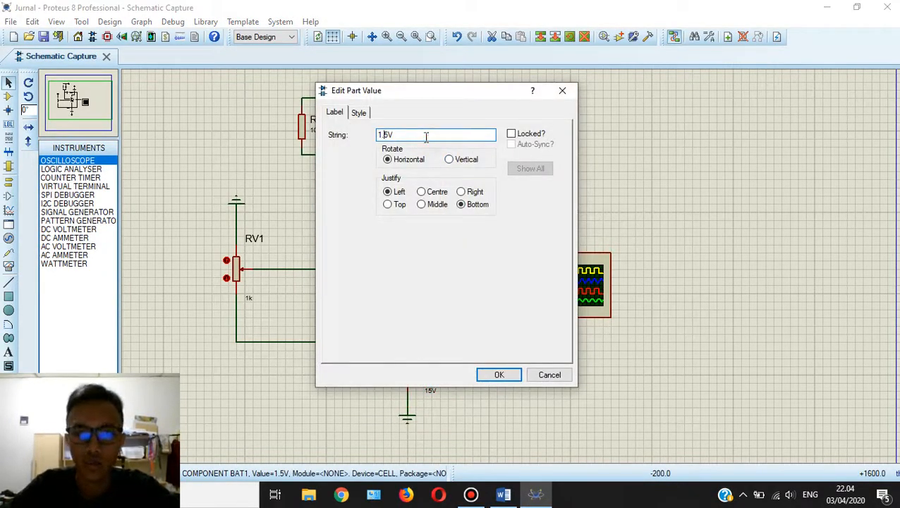
key(Delete)
key(Return)
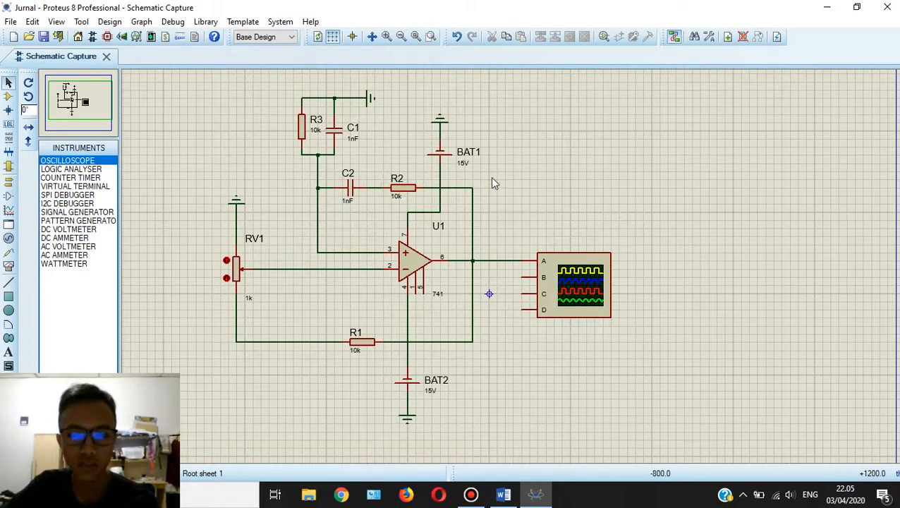
Step: Run the simulation and set the oscilloscope to 0.1 V on channel A with a 5 ms horizontal time base
click(469, 259)
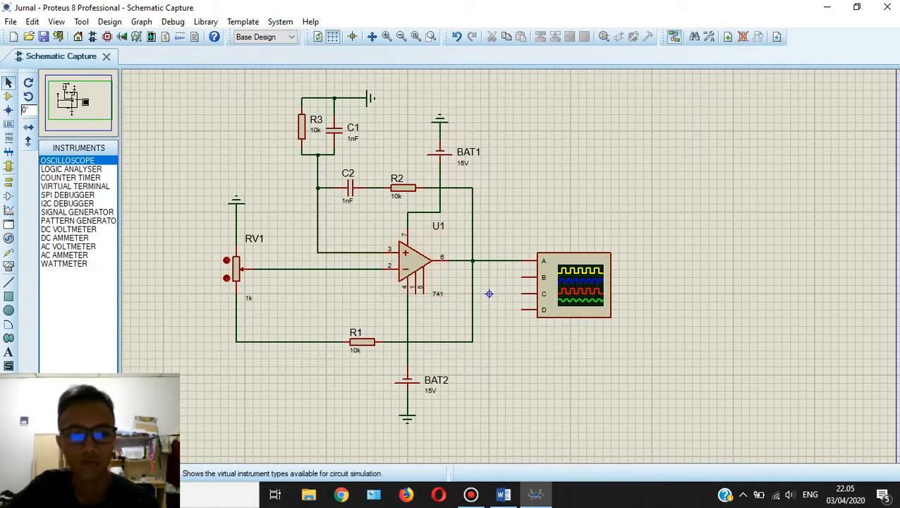
click(13, 473)
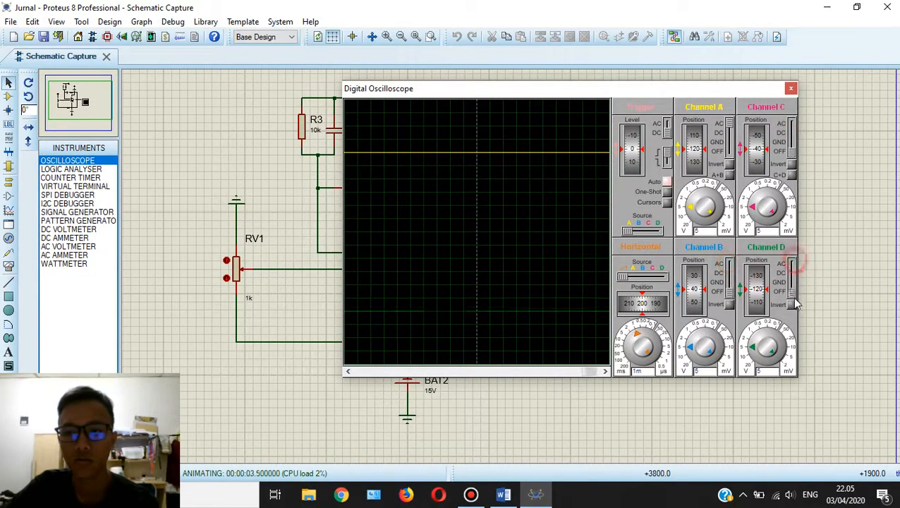
drag(652, 94, 617, 74)
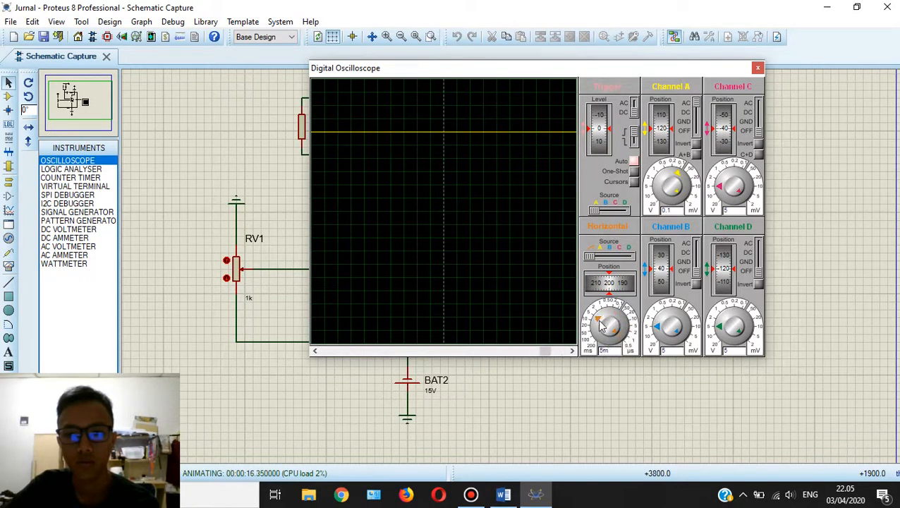
click(471, 494)
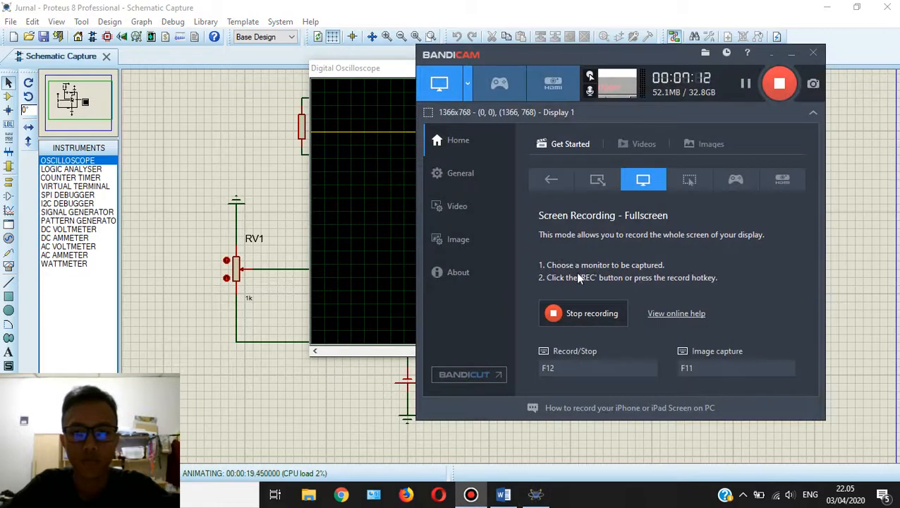
click(745, 84)
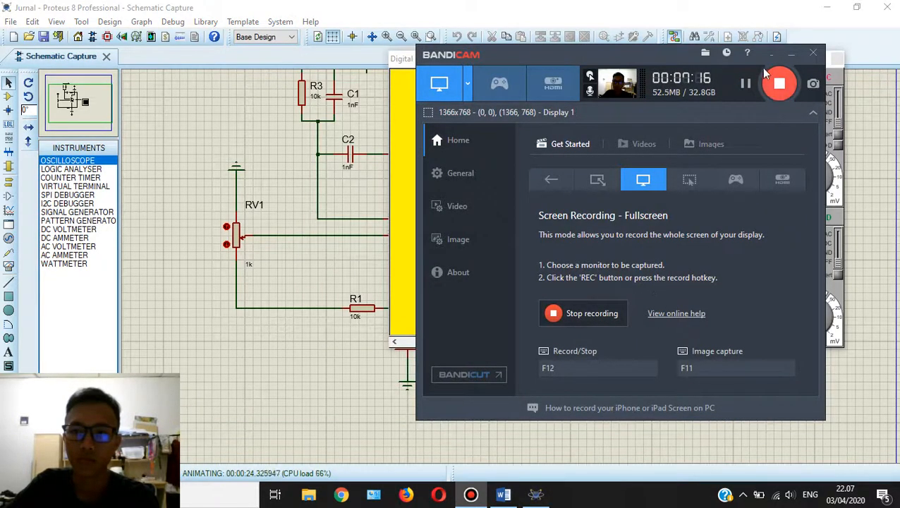
click(791, 53)
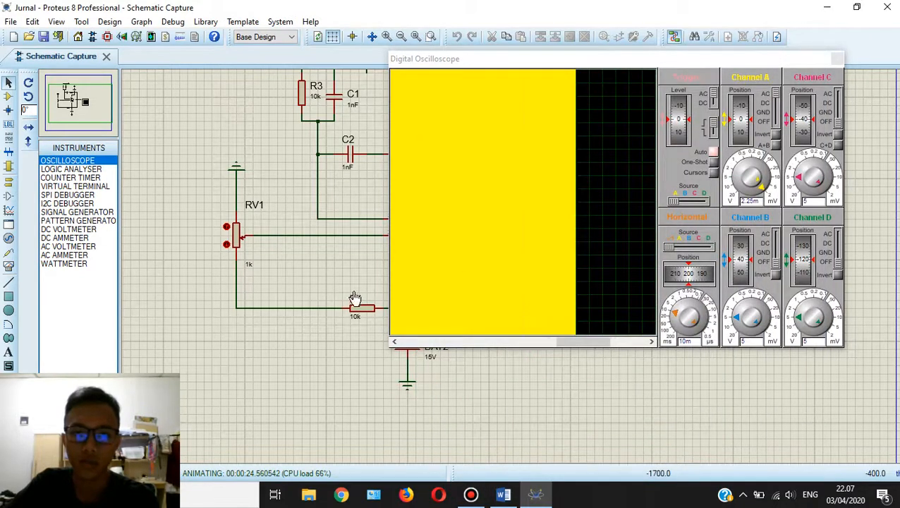
Step: Lower the wiper of potentiometer RV1 a little, then raise it to just above the midpoint
click(225, 243)
click(226, 244)
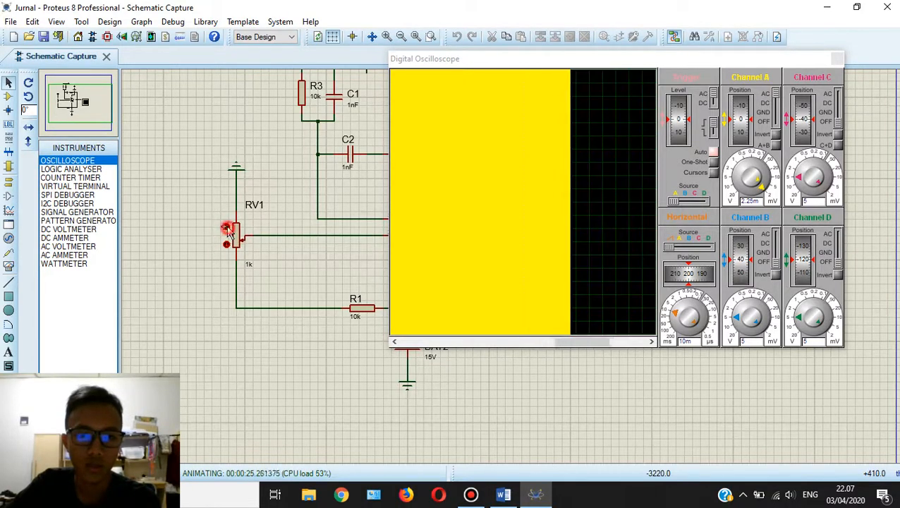
click(226, 227)
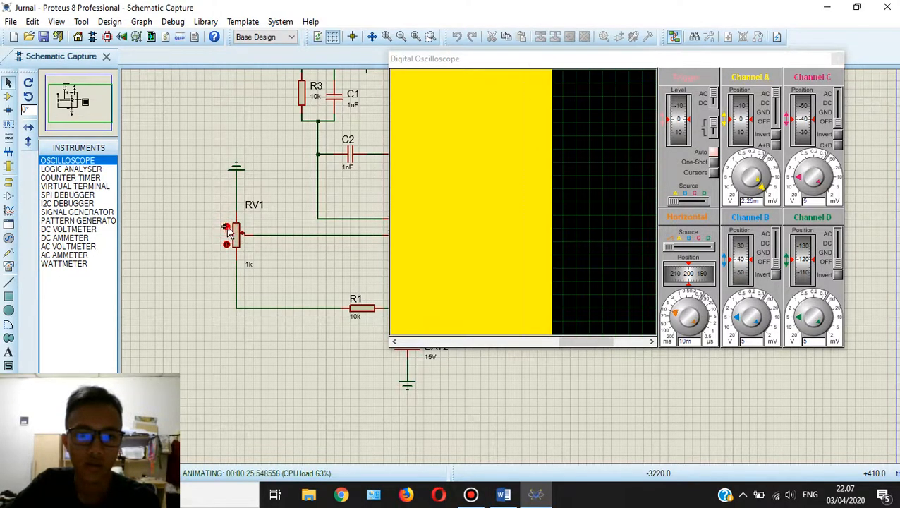
Step: Set the oscilloscope to 5.04 V on channel A with a 0.2 ms horizontal time base
mouse_move(676, 313)
mouse_down()
mouse_move(688, 304)
mouse_move(700, 311)
mouse_move(679, 305)
mouse_up()
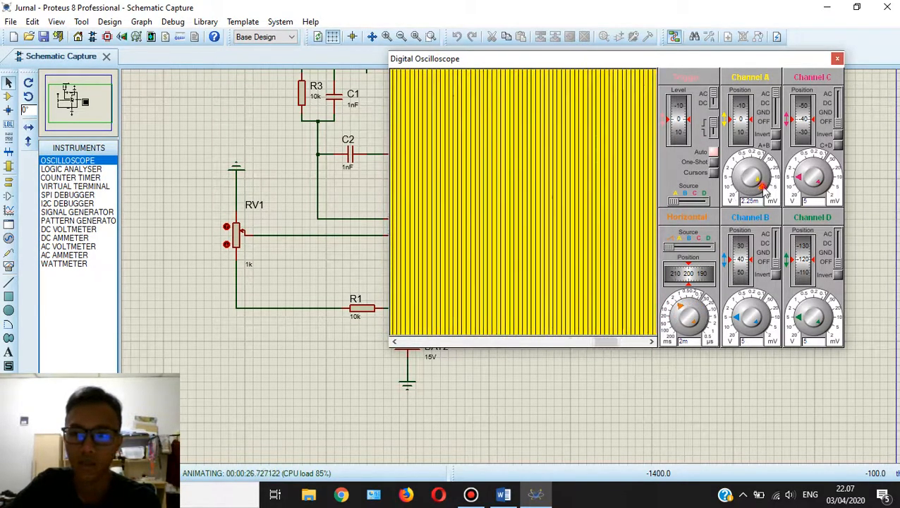
mouse_move(761, 188)
mouse_down()
mouse_move(755, 167)
mouse_move(736, 176)
mouse_move(759, 188)
mouse_move(735, 179)
mouse_up()
mouse_move(687, 301)
mouse_down()
mouse_move(702, 310)
mouse_move(695, 306)
mouse_up()
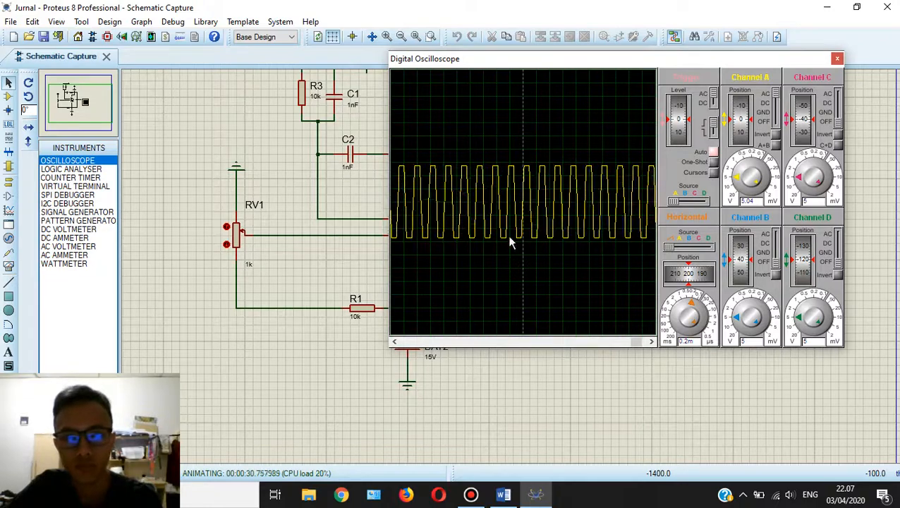
Step: Shift the oscilloscope window clear of the op-amp inputs and move RV1's wiper stepwise down to its lower end
drag(510, 60, 528, 84)
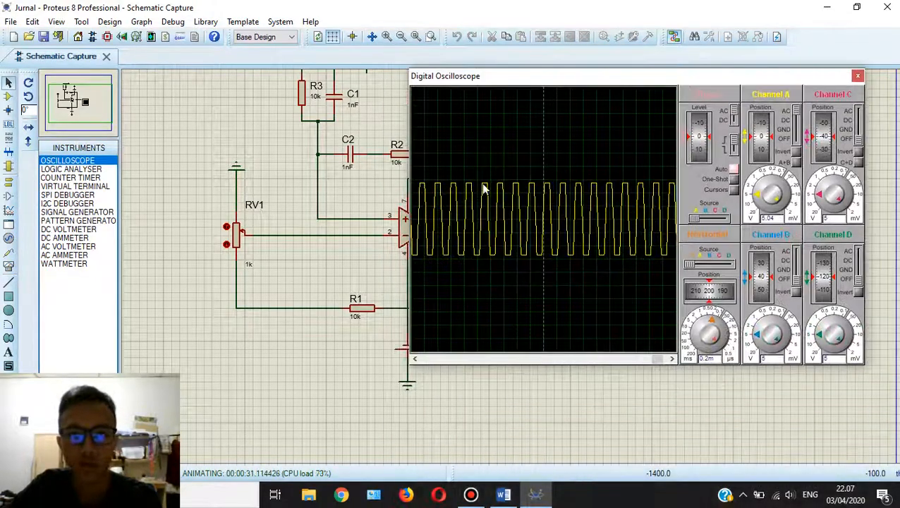
click(227, 245)
click(226, 245)
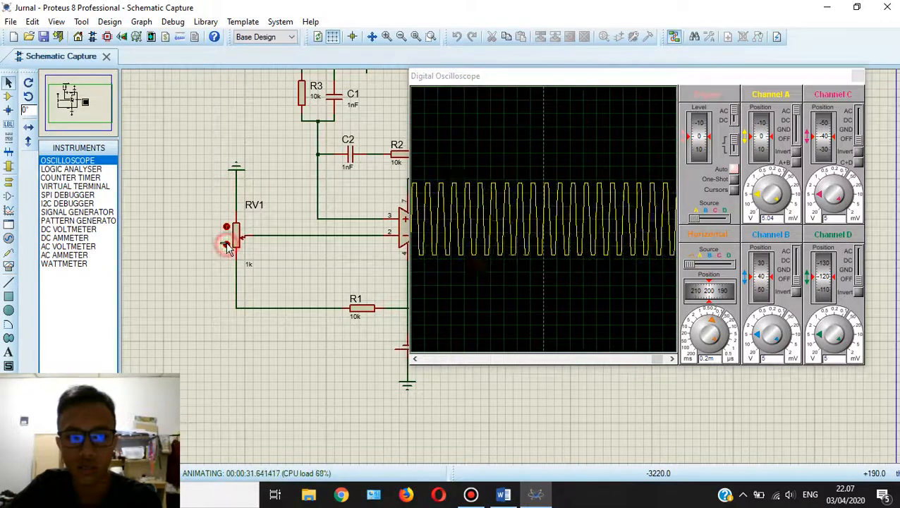
click(226, 246)
click(226, 246)
click(227, 245)
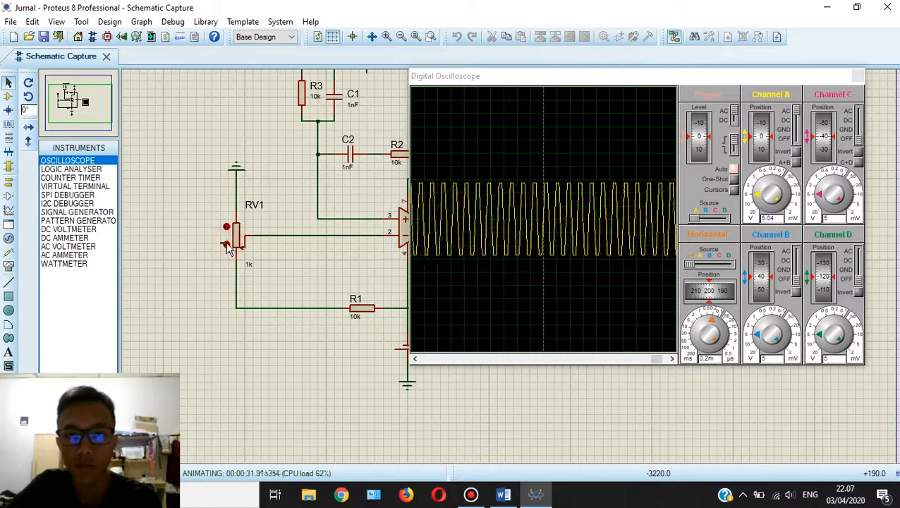
click(226, 245)
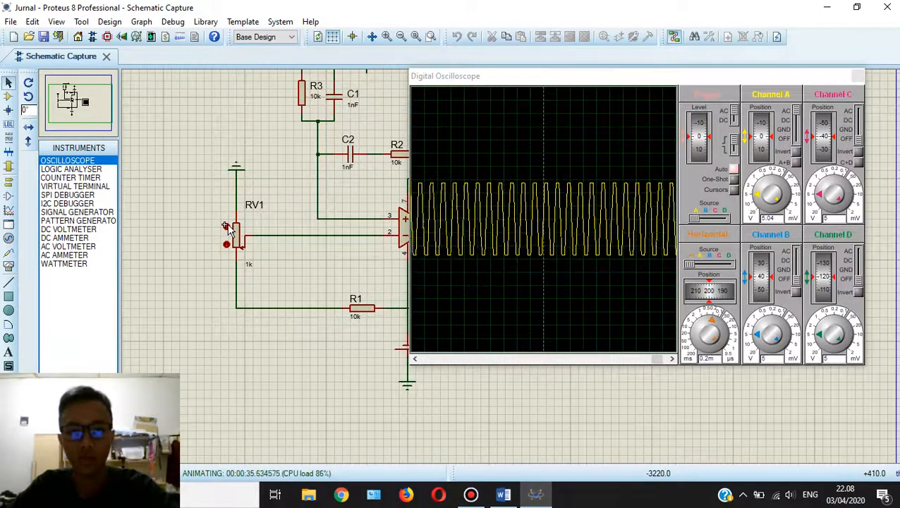
Step: Raise RV1's wiper stepwise from its lower end to its upper end while the simulation runs
click(226, 225)
click(226, 226)
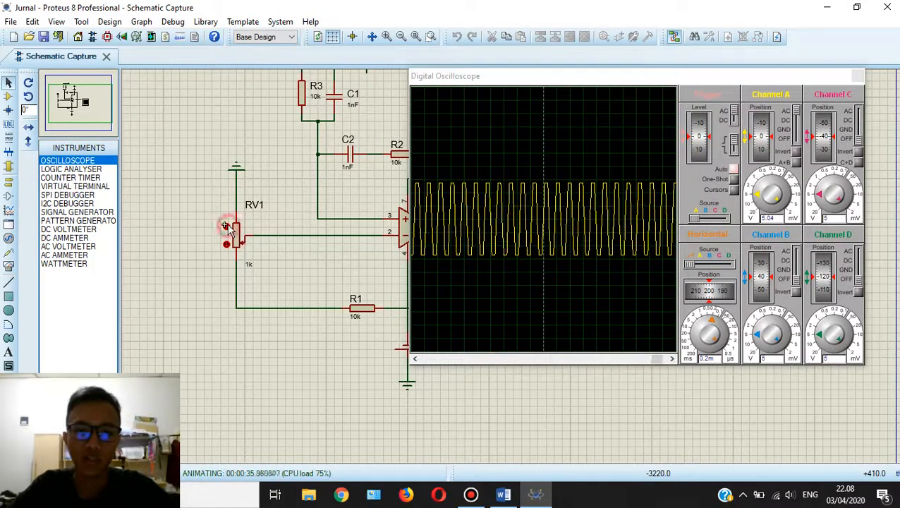
click(226, 226)
click(226, 226)
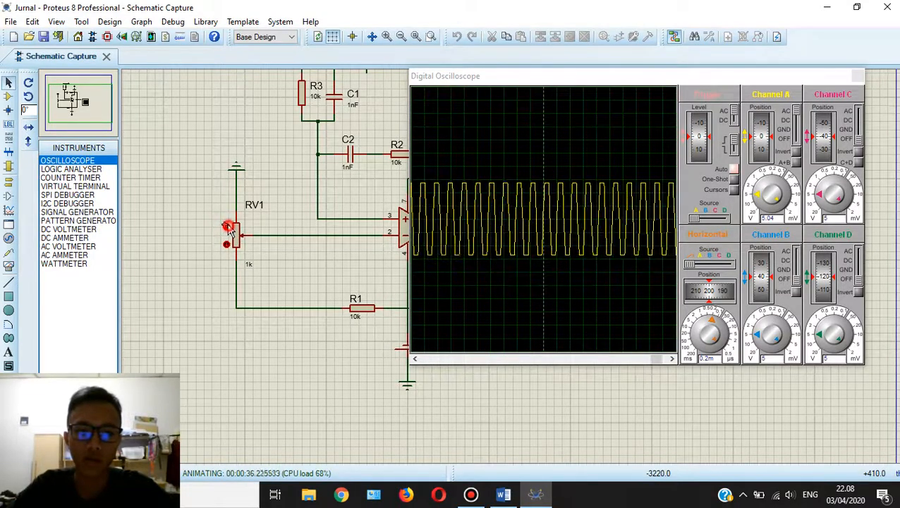
click(226, 226)
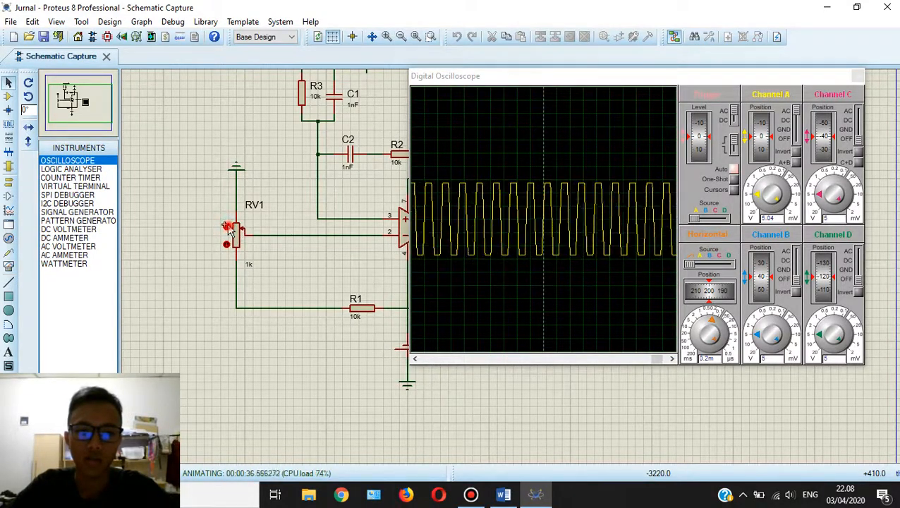
click(226, 225)
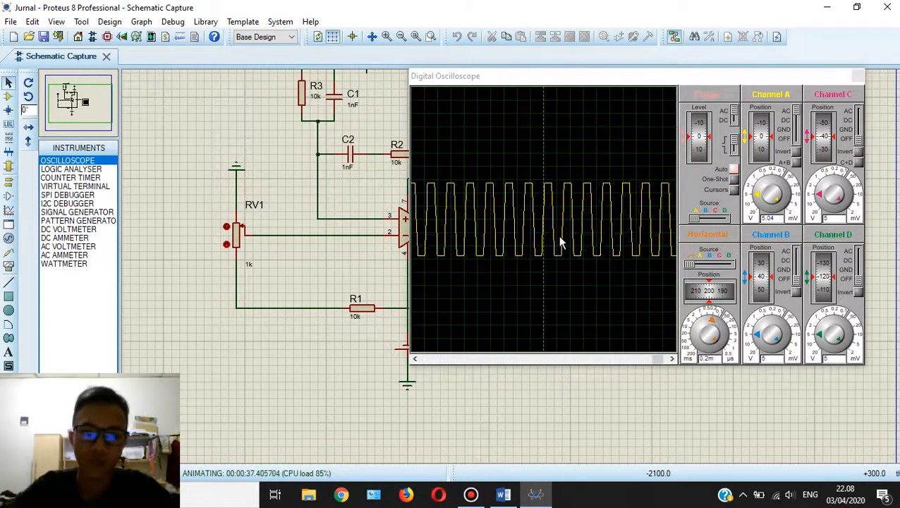
Step: Move RV1's wiper down towards its lower end, then raise it to just below the midpoint
click(226, 244)
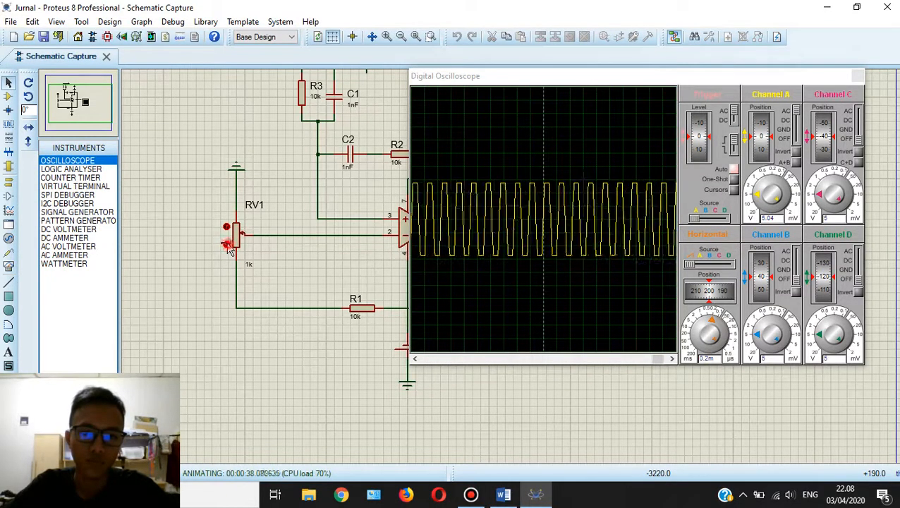
click(227, 244)
click(226, 243)
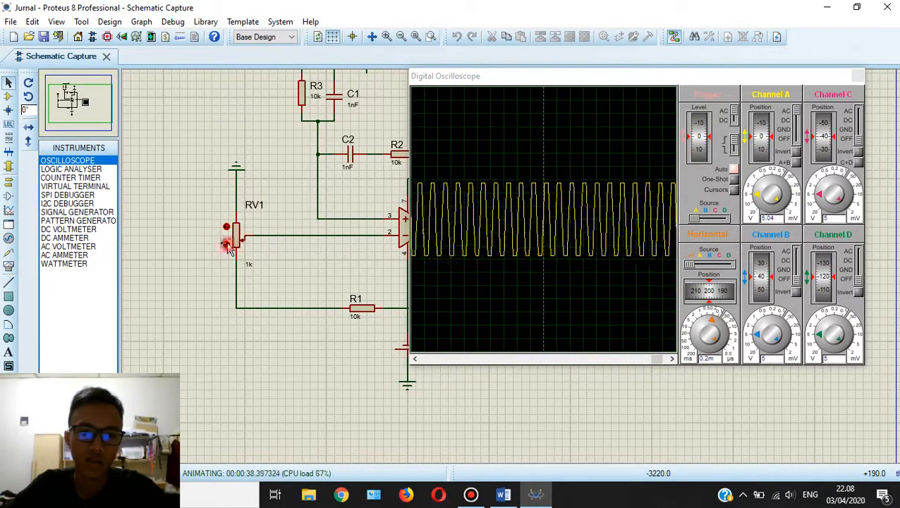
click(226, 244)
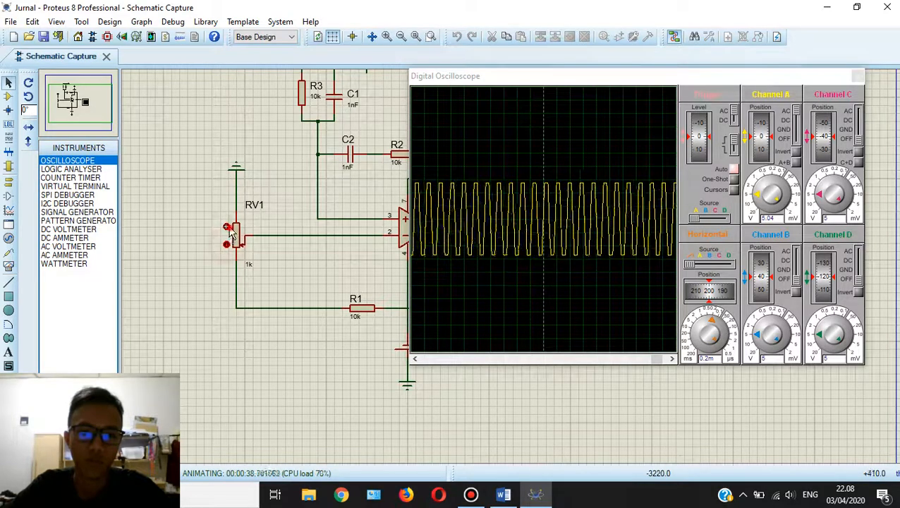
click(227, 227)
click(228, 228)
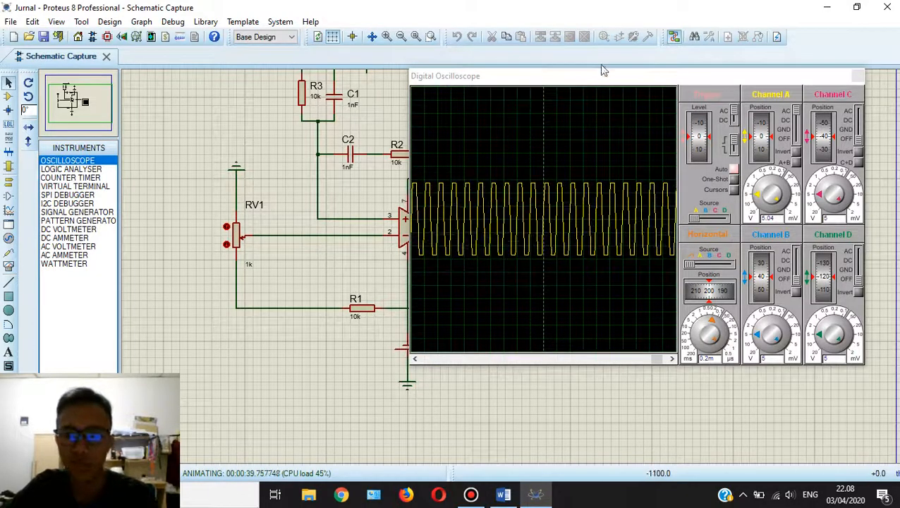
Step: Close the Digital Oscilloscope window and stop the simulation
drag(590, 79, 449, 134)
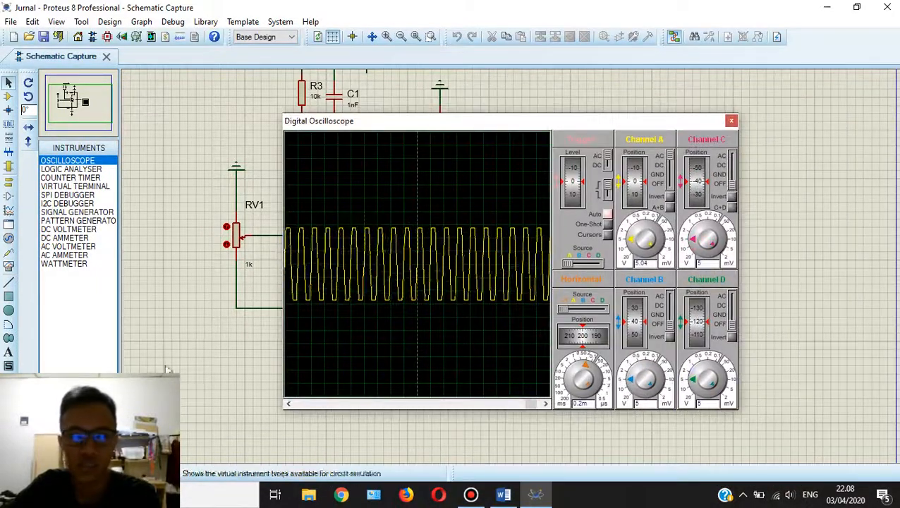
click(731, 120)
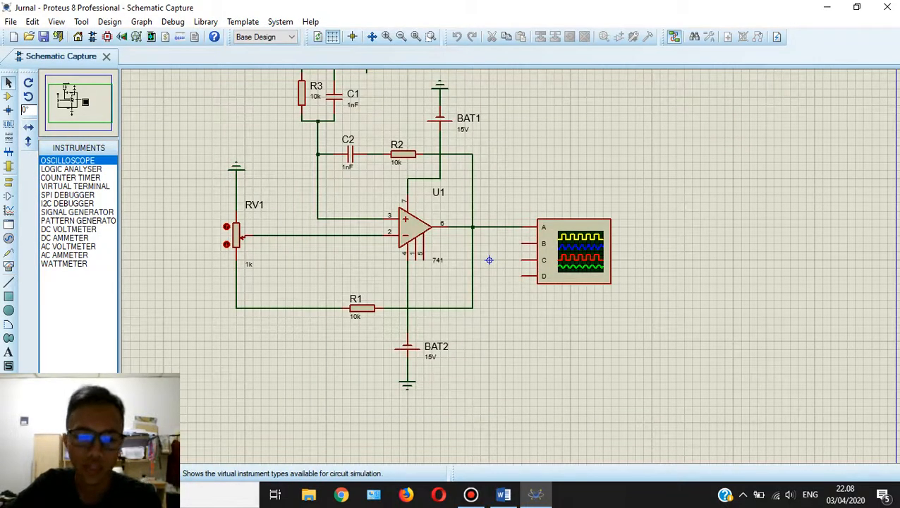
click(81, 473)
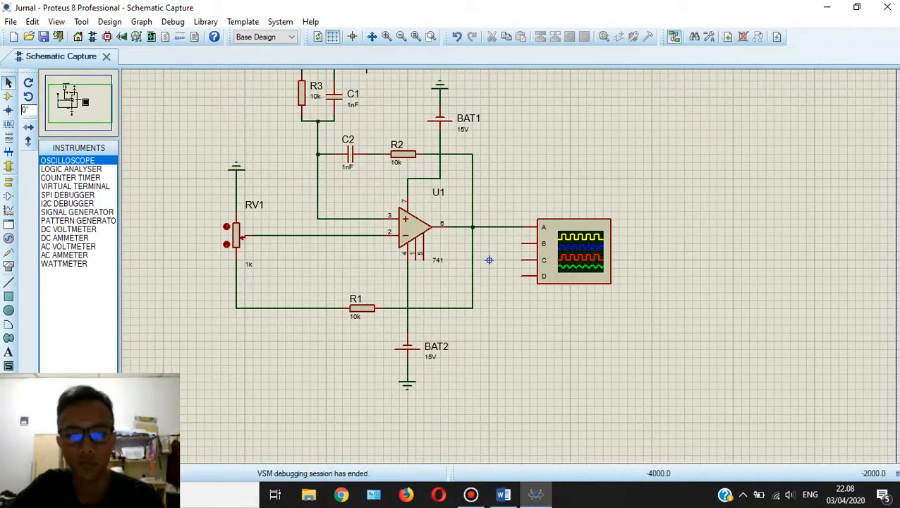